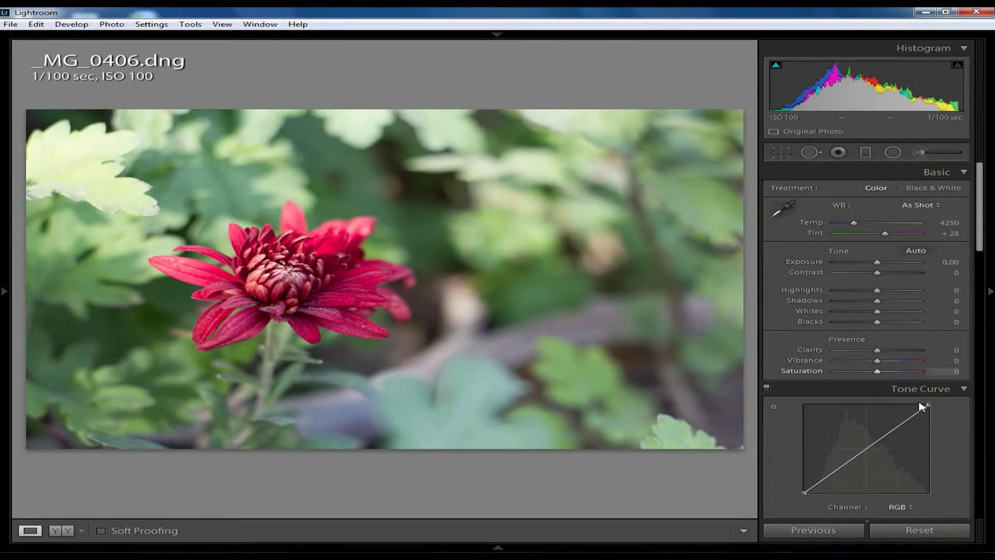
# Set HSL saturation for Orange through Blue to -100, and raise Red +41, Purple +24, Magenta +29.
pyautogui.scroll(-5, 967, 340)
pyautogui.scroll(-3, 938, 358)
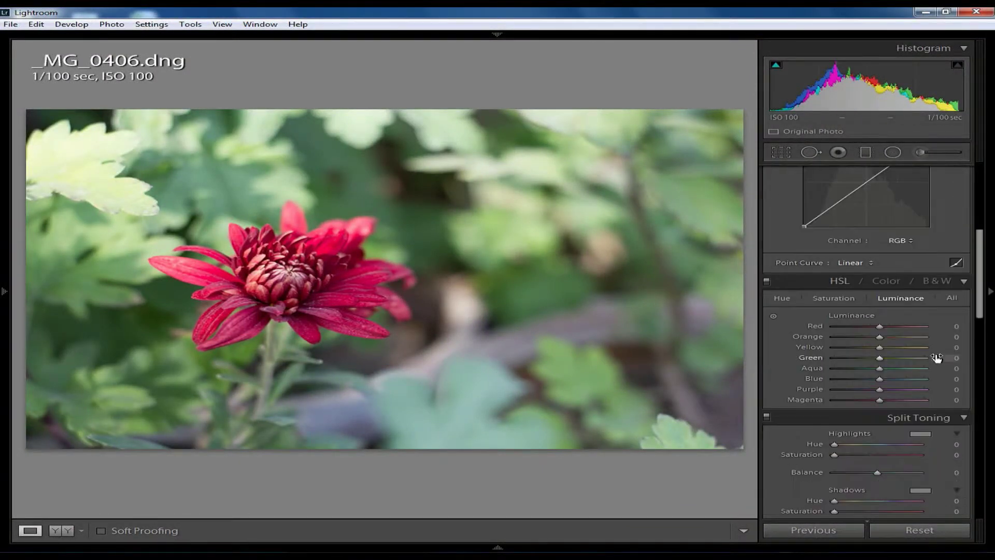
pyautogui.click(835, 299)
pyautogui.moveTo(880, 336)
pyautogui.mouseDown()
pyautogui.moveTo(835, 337)
pyautogui.moveTo(830, 368)
pyautogui.moveTo(855, 379)
pyautogui.moveTo(816, 380)
pyautogui.mouseUp()
pyautogui.moveTo(880, 327); pyautogui.dragTo(901, 328)
pyautogui.moveTo(880, 389); pyautogui.dragTo(891, 390)
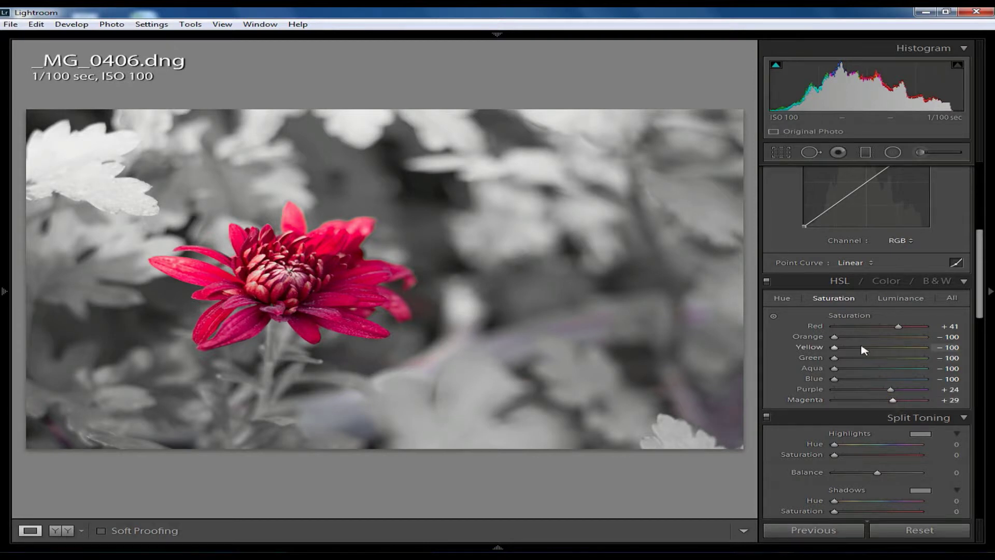
pyautogui.scroll(5, 882, 331)
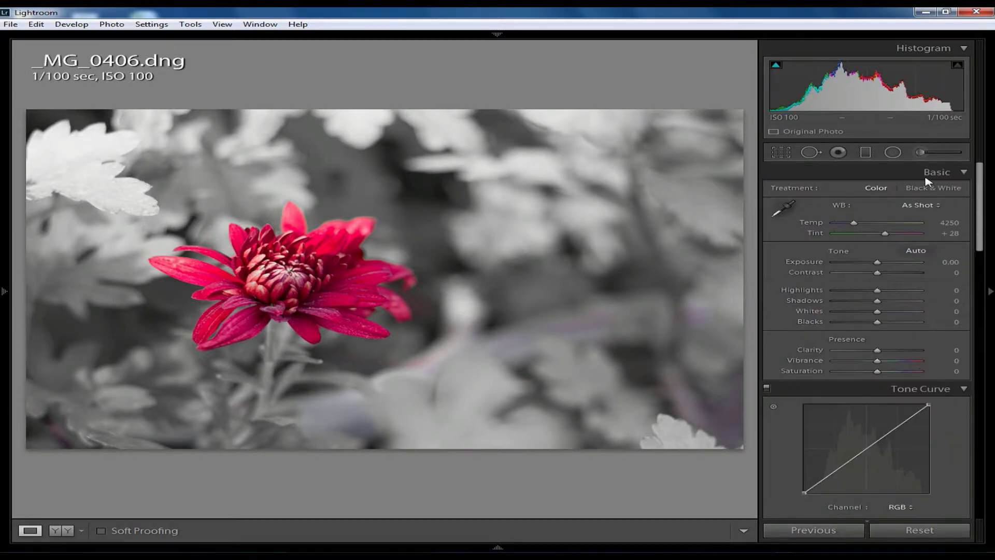
# Paint an Adjustment Brush at Exposure 0 and Saturation -100 over the tinted lower background.
pyautogui.click(923, 154)
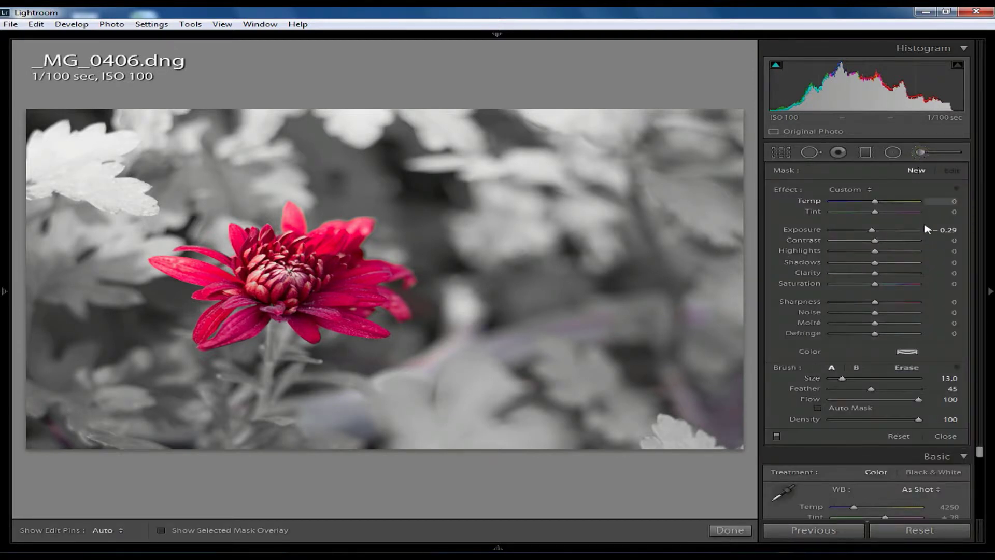
pyautogui.doubleClick(872, 230)
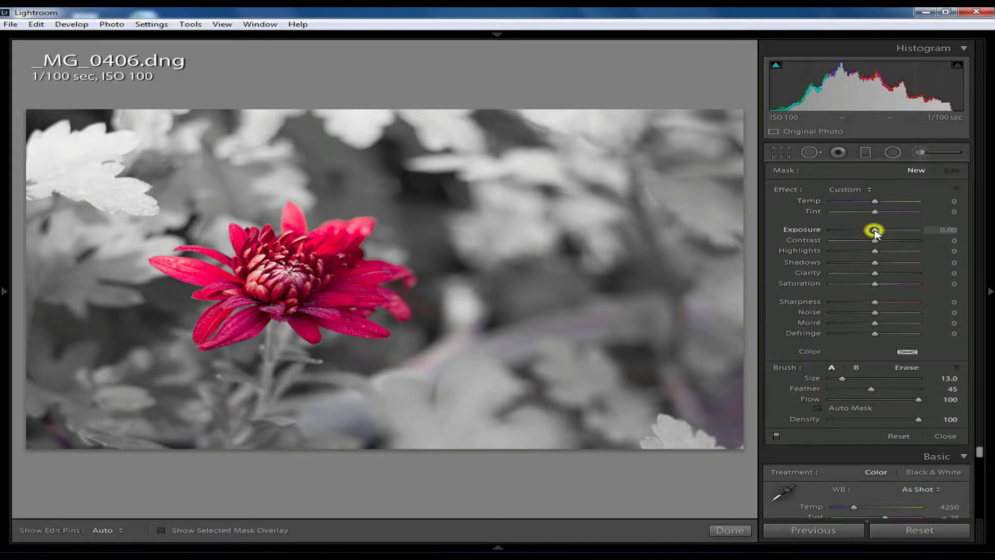
pyautogui.moveTo(876, 285); pyautogui.dragTo(815, 287)
pyautogui.scroll(3, 596, 307)
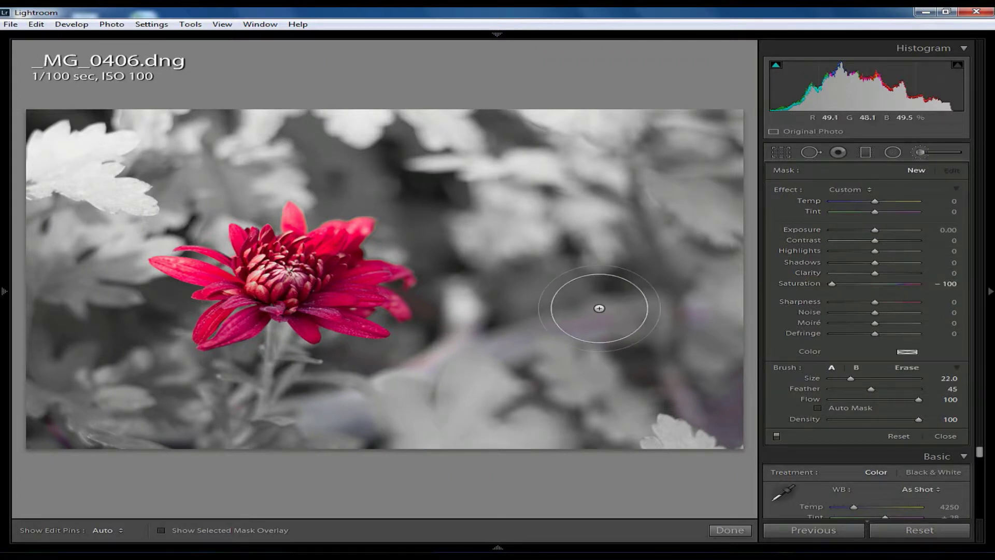
pyautogui.scroll(3, 593, 318)
pyautogui.moveTo(636, 329)
pyautogui.mouseDown()
pyautogui.moveTo(715, 398)
pyautogui.moveTo(327, 436)
pyautogui.moveTo(78, 414)
pyautogui.moveTo(307, 405)
pyautogui.moveTo(498, 335)
pyautogui.moveTo(269, 144)
pyautogui.moveTo(451, 131)
pyautogui.moveTo(703, 151)
pyautogui.moveTo(693, 111)
pyautogui.moveTo(540, 357)
pyautogui.moveTo(744, 435)
pyautogui.moveTo(193, 412)
pyautogui.mouseUp()
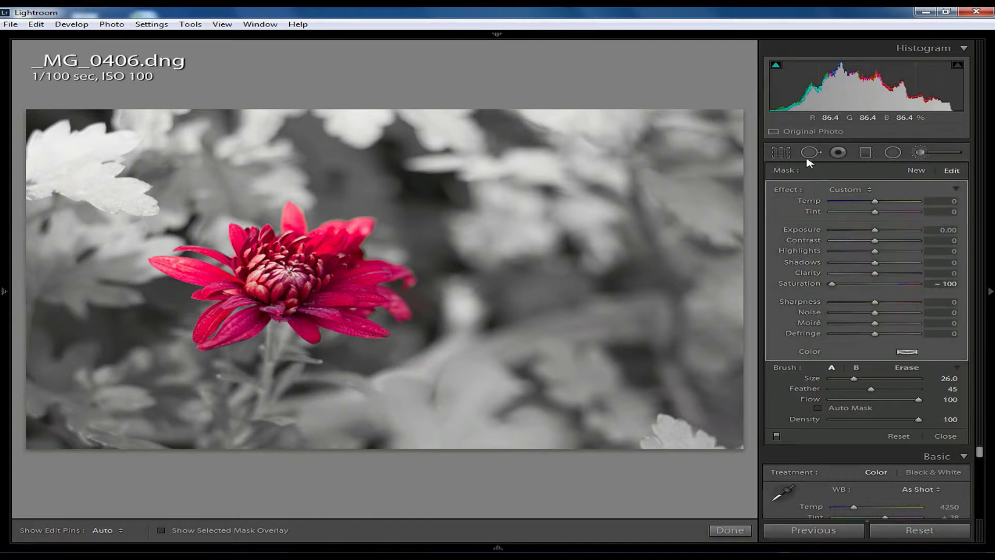
# Crop the photo by pulling the top-left corner inward to trim the top and left edges.
pyautogui.click(922, 152)
pyautogui.click(781, 152)
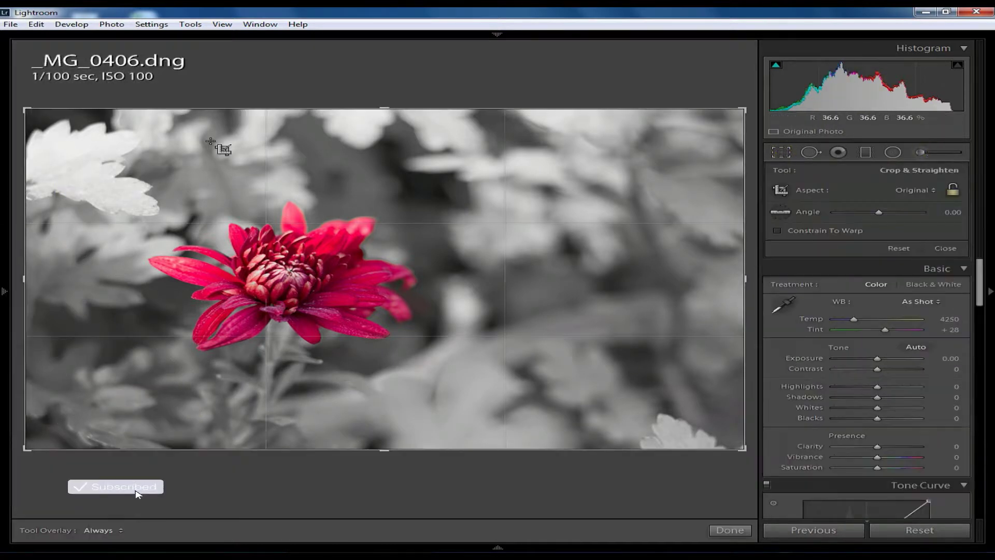
pyautogui.moveTo(25, 107); pyautogui.dragTo(42, 143)
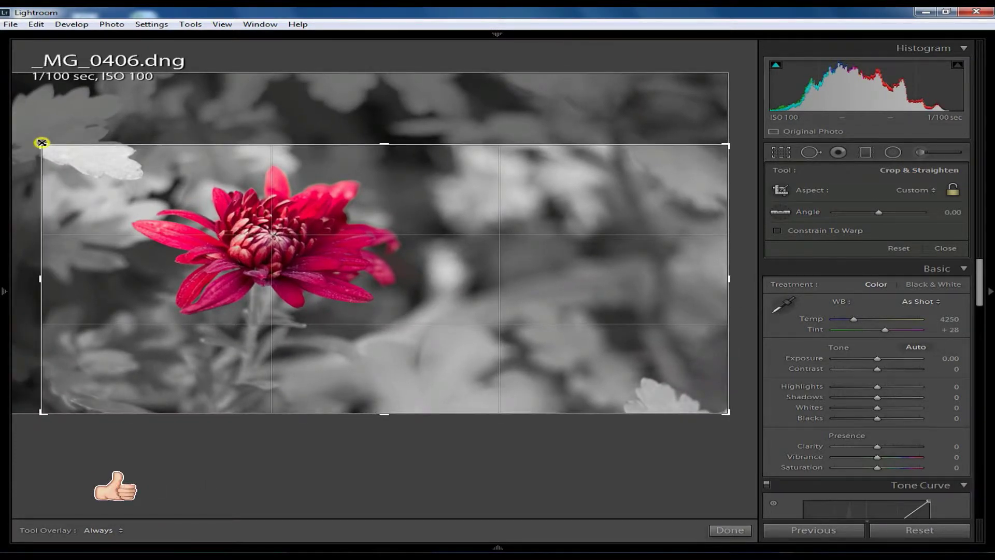
pyautogui.click(731, 529)
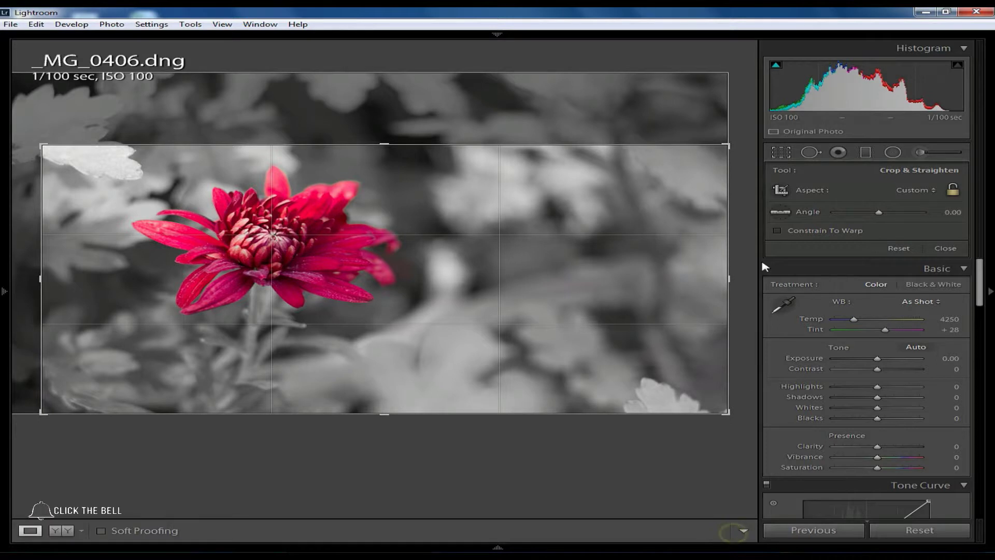
# Heal the bright top-left leaf from a cleaner source and the lower-right patch with Spot Removal.
pyautogui.click(812, 152)
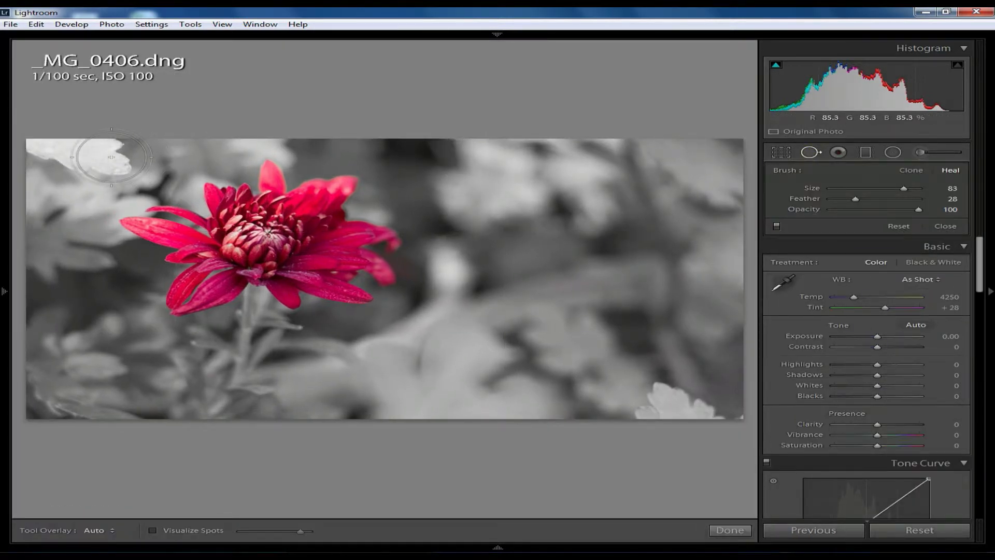
pyautogui.moveTo(110, 157); pyautogui.dragTo(47, 150)
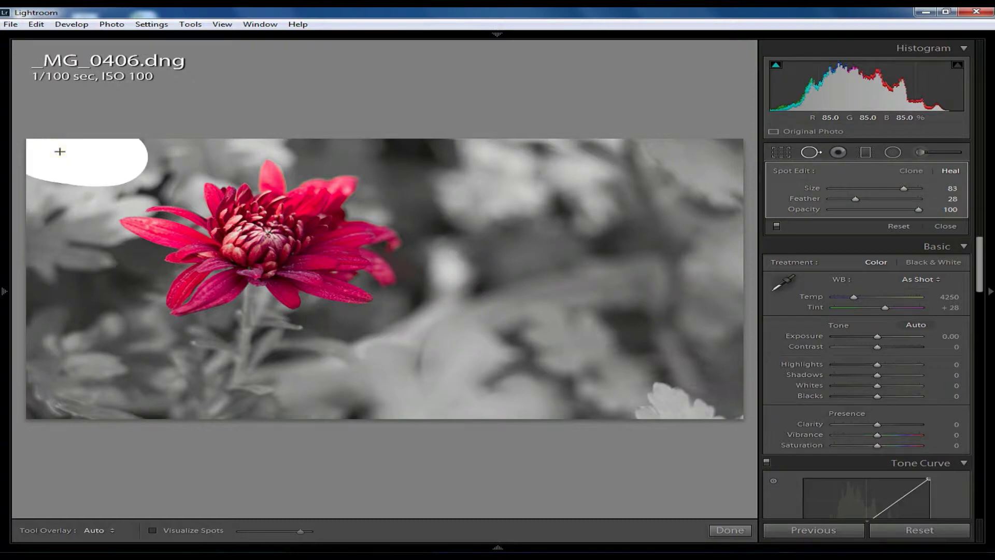
pyautogui.moveTo(159, 239); pyautogui.dragTo(512, 168)
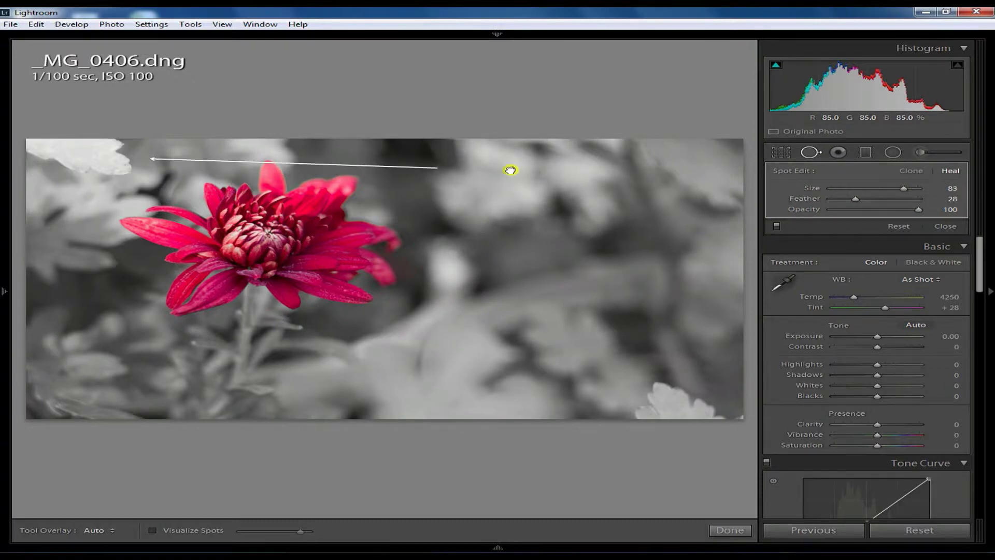
pyautogui.moveTo(658, 403); pyautogui.dragTo(695, 412)
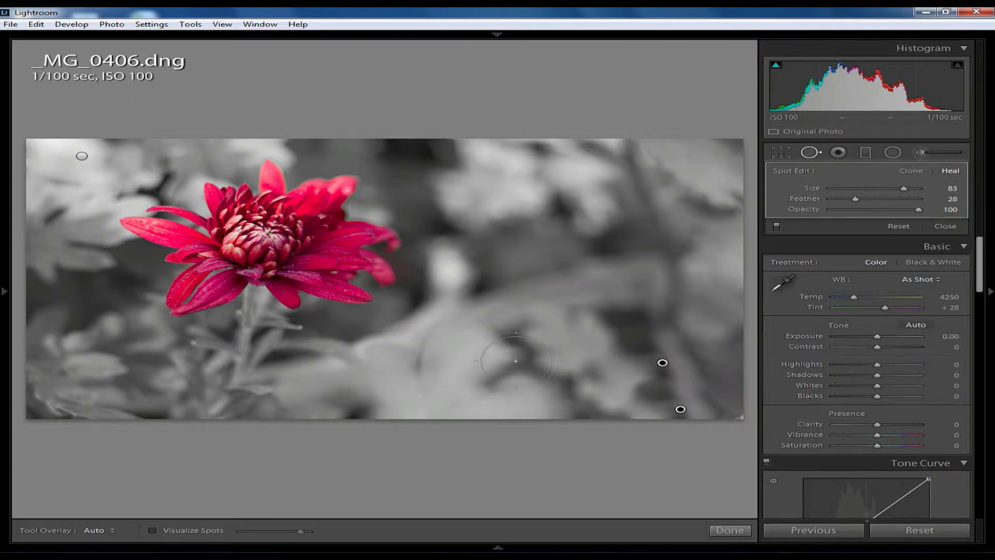
pyautogui.click(820, 151)
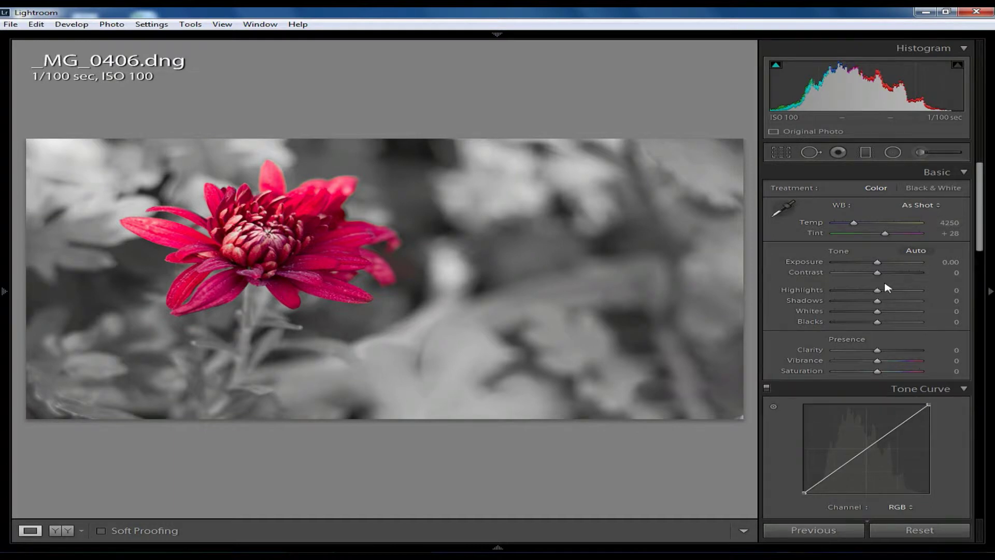
# Shape the tone curve with a lifted black point, darker shadows, brighter upper midtones and a midpoint anchor.
pyautogui.scroll(-3, 877, 296)
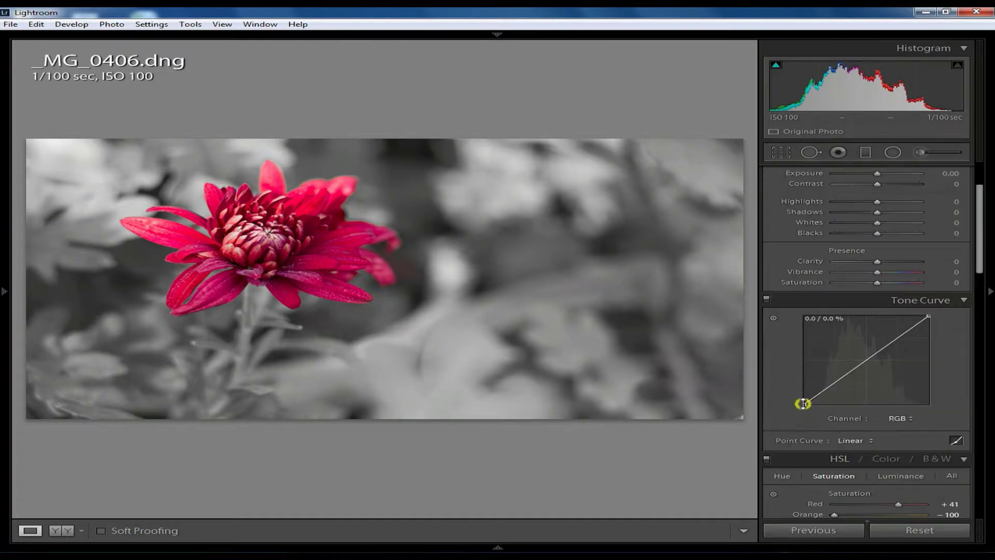
pyautogui.moveTo(803, 404); pyautogui.dragTo(799, 394)
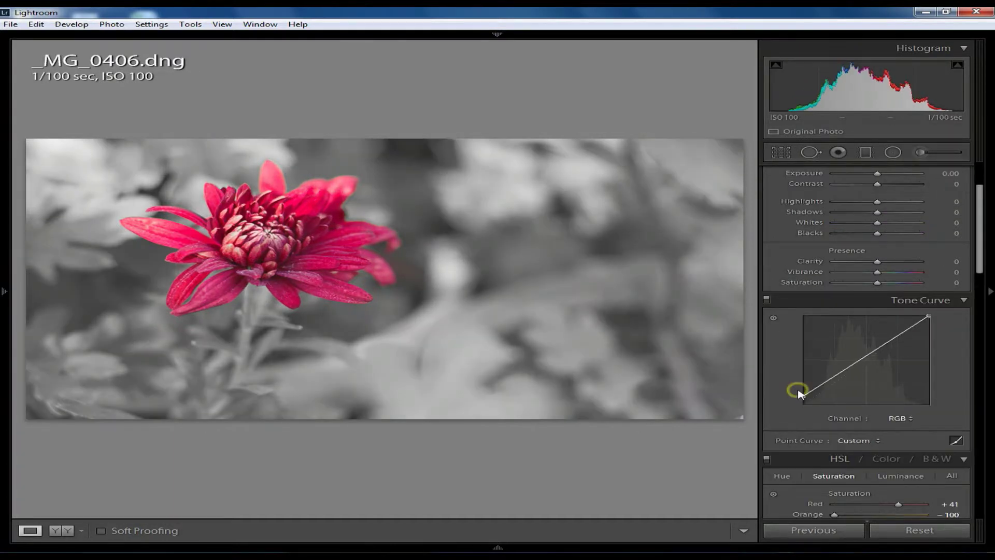
pyautogui.moveTo(826, 379); pyautogui.dragTo(834, 384)
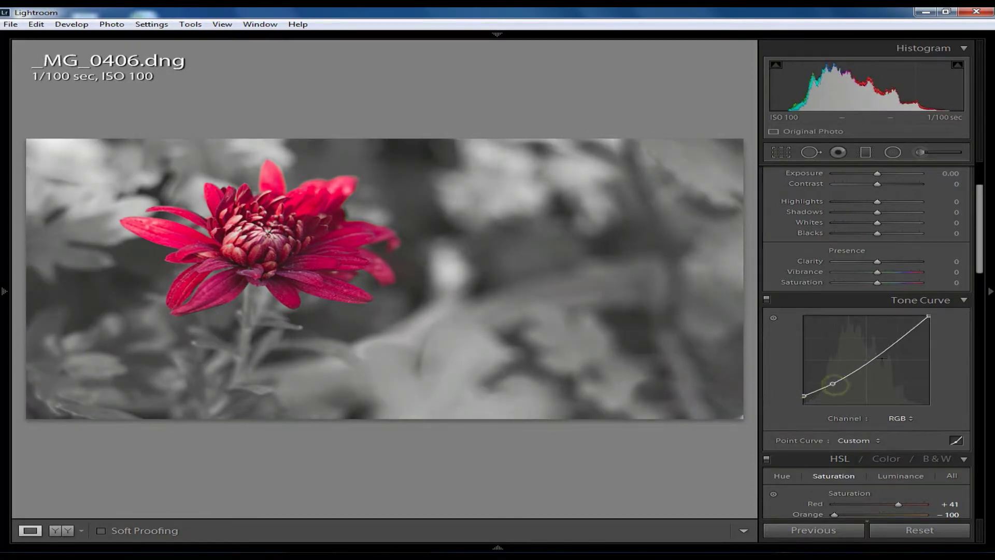
pyautogui.moveTo(884, 351); pyautogui.dragTo(889, 341)
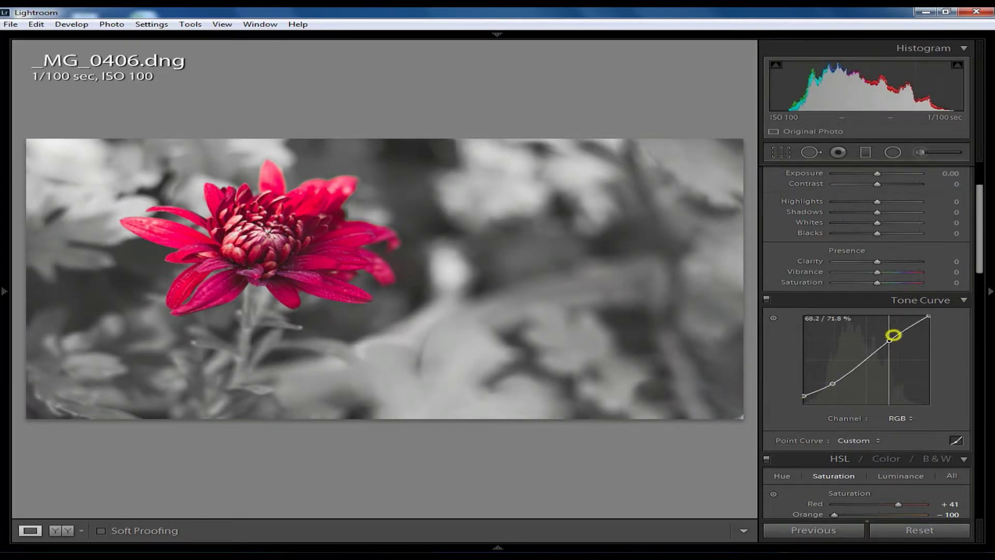
pyautogui.click(865, 362)
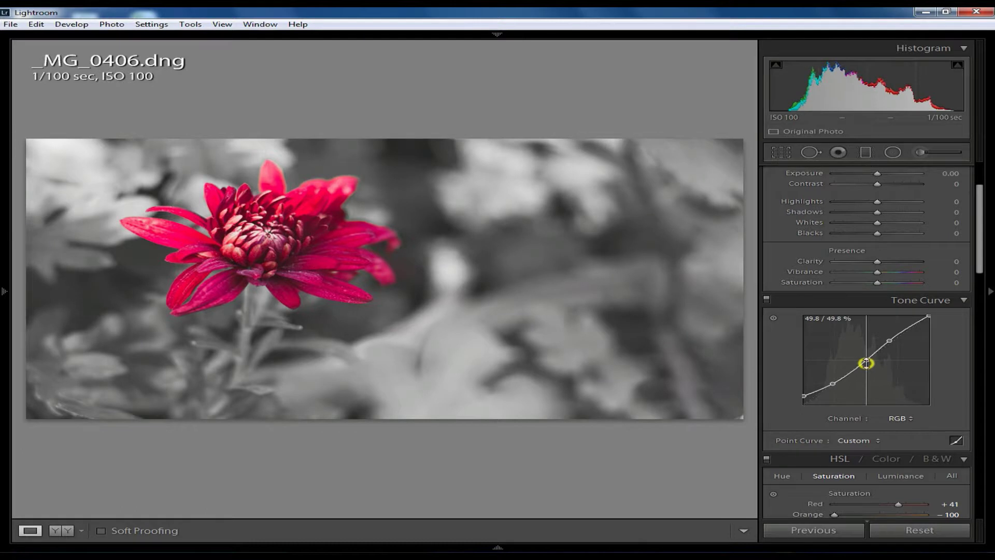
pyautogui.click(866, 152)
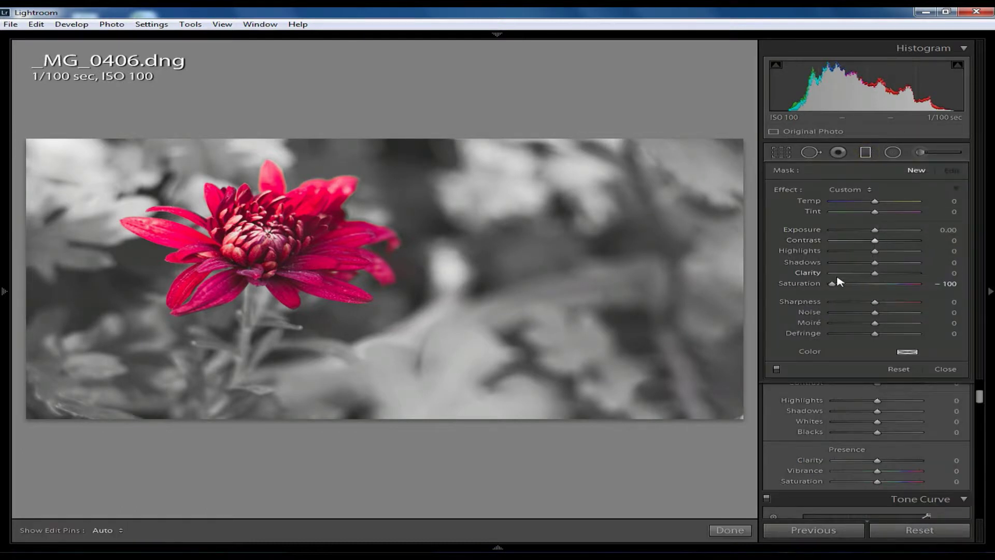
# Draw a graduated filter from the top-left corner with Saturation reset and Highlights at -100.
pyautogui.doubleClick(833, 283)
pyautogui.moveTo(875, 251); pyautogui.dragTo(832, 252)
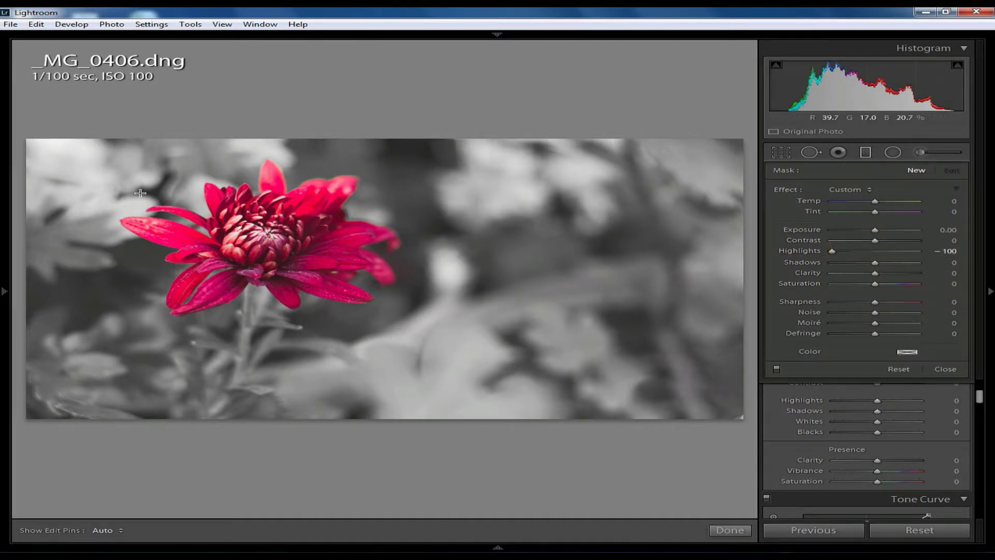
pyautogui.moveTo(140, 193); pyautogui.dragTo(218, 247)
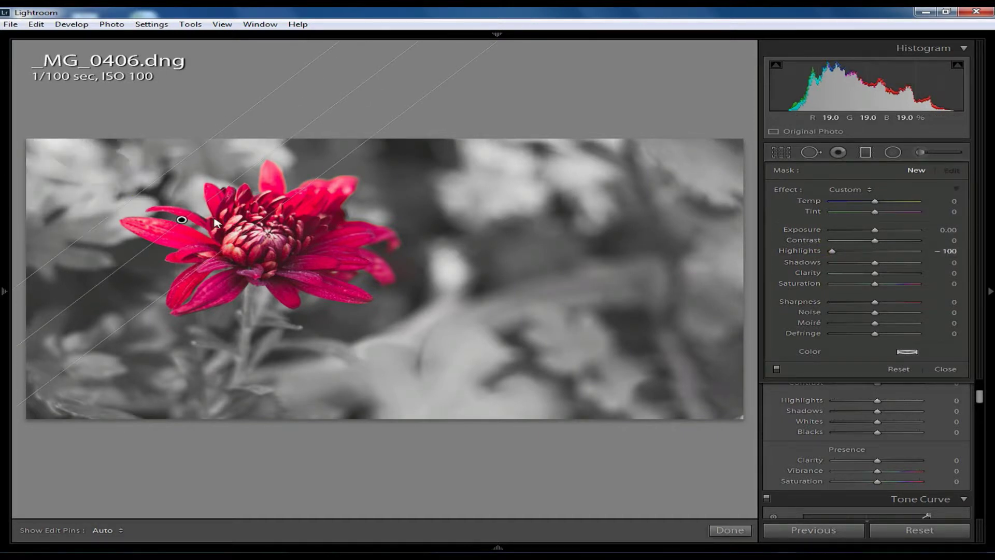
pyautogui.click(893, 152)
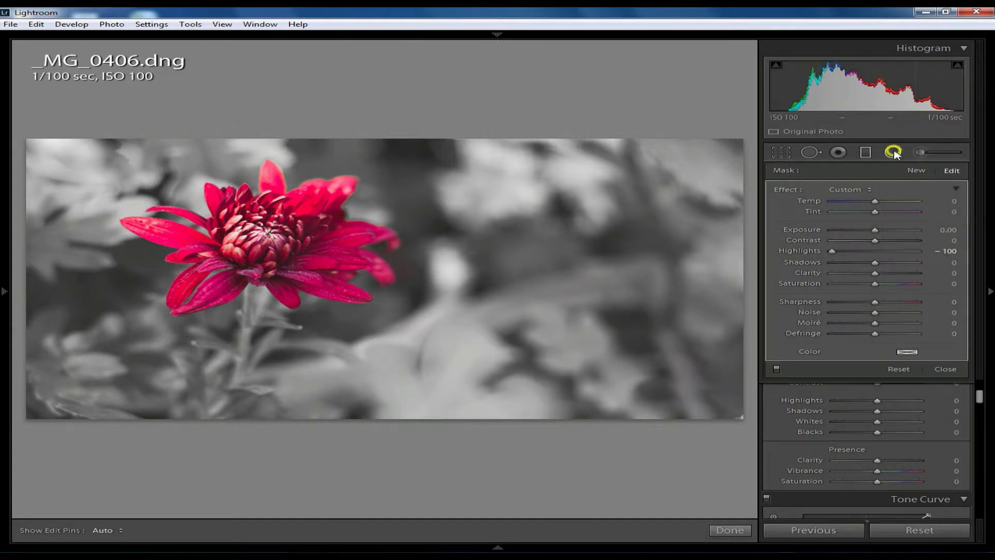
# Add a radial filter around the flower with Clarity -35 and Saturation -29 outside it.
pyautogui.click(833, 251)
pyautogui.doubleClick(833, 251)
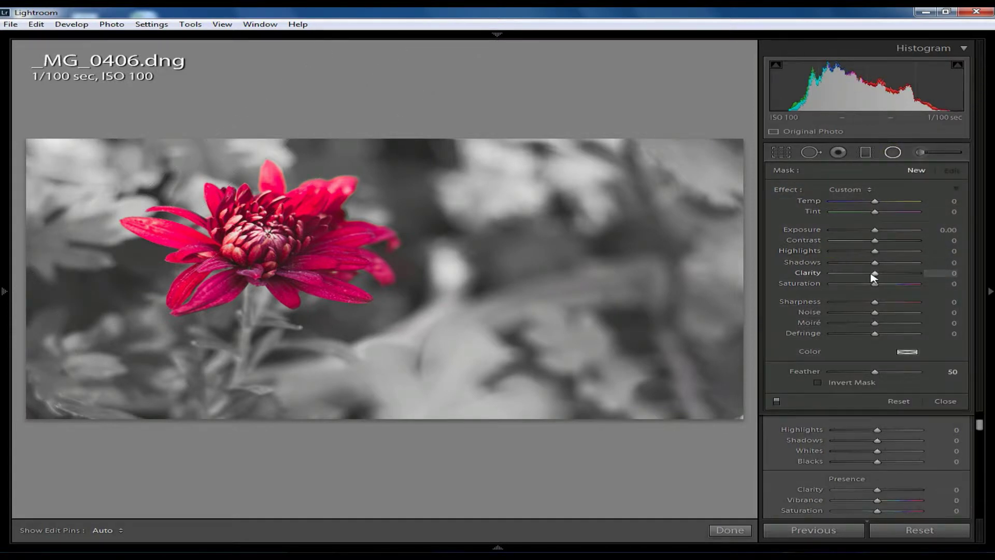
pyautogui.moveTo(868, 275); pyautogui.dragTo(861, 274)
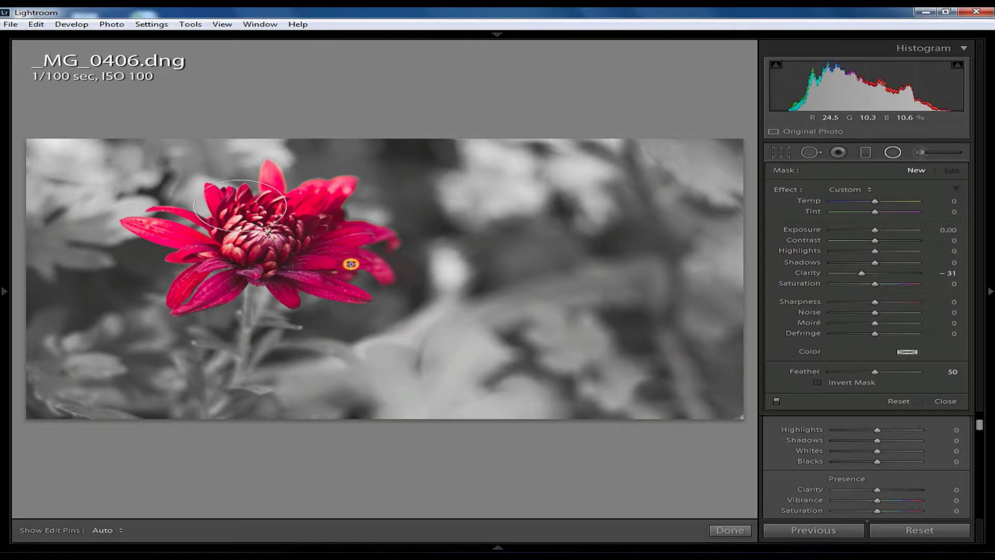
pyautogui.moveTo(241, 206); pyautogui.dragTo(373, 282)
pyautogui.moveTo(242, 204); pyautogui.dragTo(260, 236)
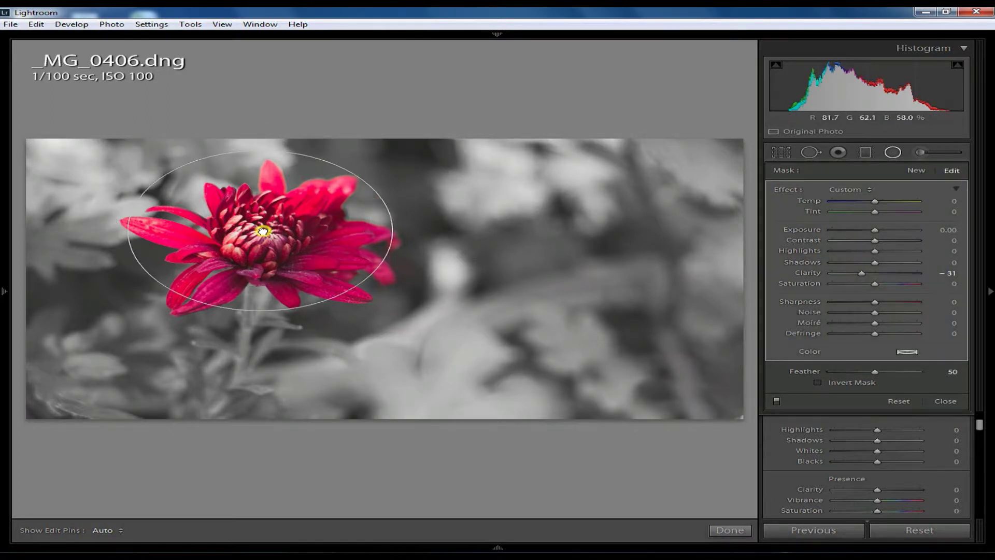
pyautogui.moveTo(396, 235); pyautogui.dragTo(404, 234)
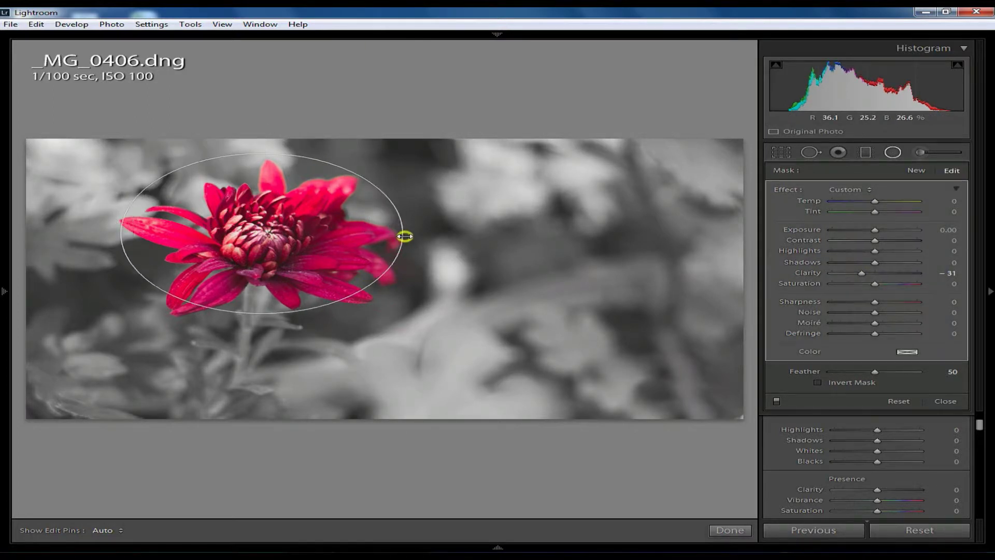
pyautogui.moveTo(262, 155); pyautogui.dragTo(262, 148)
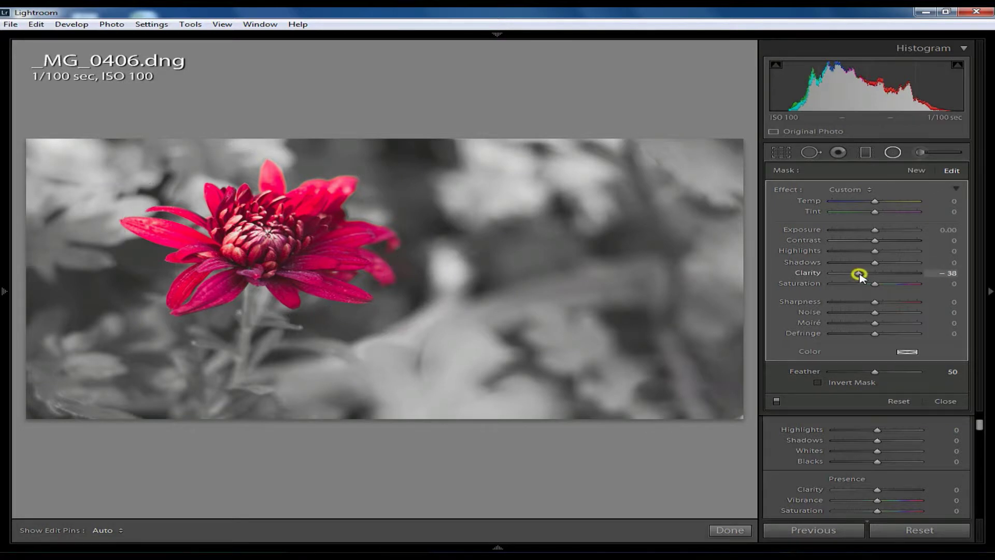
pyautogui.moveTo(860, 274)
pyautogui.mouseDown()
pyautogui.moveTo(862, 283)
pyautogui.moveTo(875, 274)
pyautogui.moveTo(885, 302)
pyautogui.mouseUp()
# Add an inverted radial filter over the flower and stem with Sharpness 24.
pyautogui.click(916, 170)
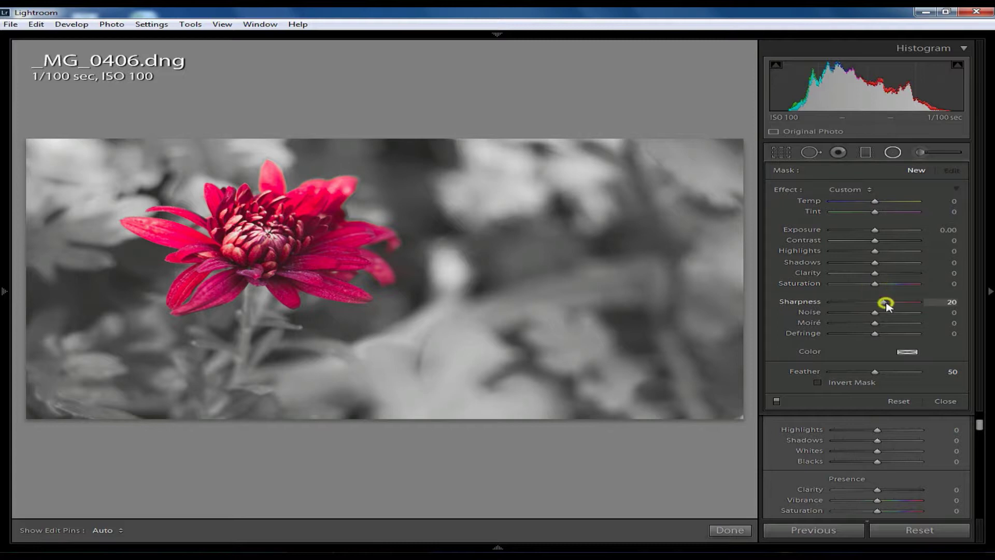
pyautogui.click(835, 384)
pyautogui.moveTo(240, 200); pyautogui.dragTo(353, 267)
pyautogui.moveTo(238, 200); pyautogui.dragTo(265, 228)
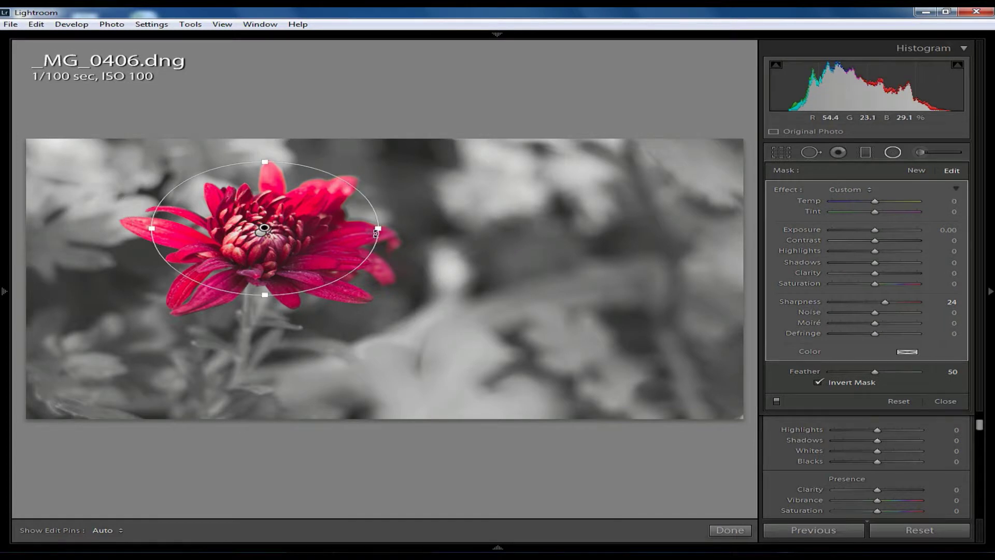
pyautogui.moveTo(399, 232); pyautogui.dragTo(409, 231)
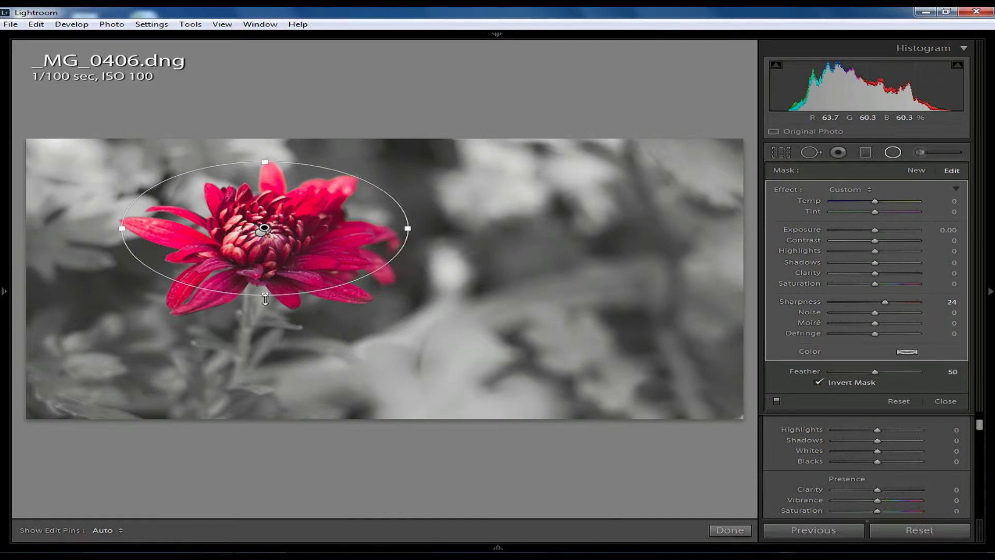
pyautogui.moveTo(263, 299); pyautogui.dragTo(263, 318)
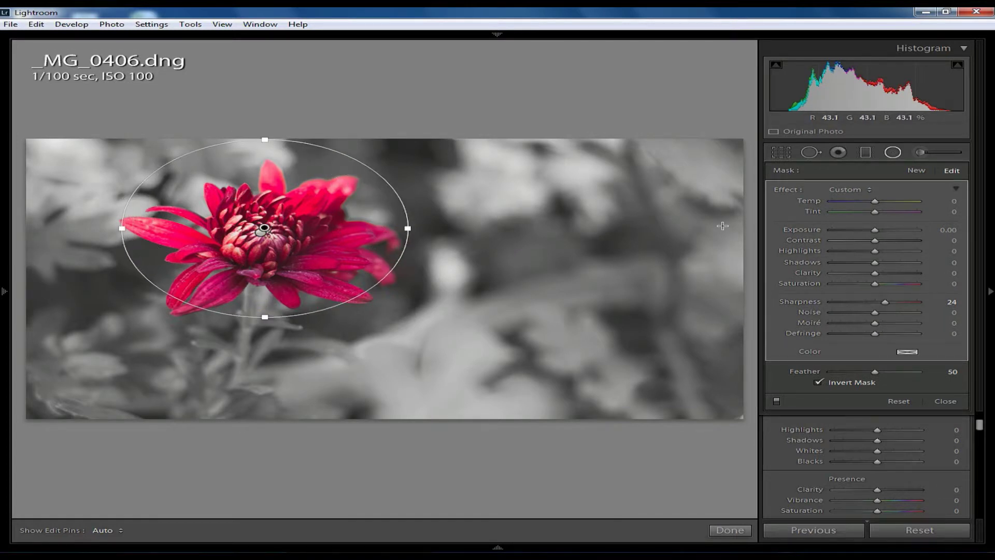
# Add a widened radial filter around the flower with Exposure -0.14 applied outside it.
pyautogui.click(916, 172)
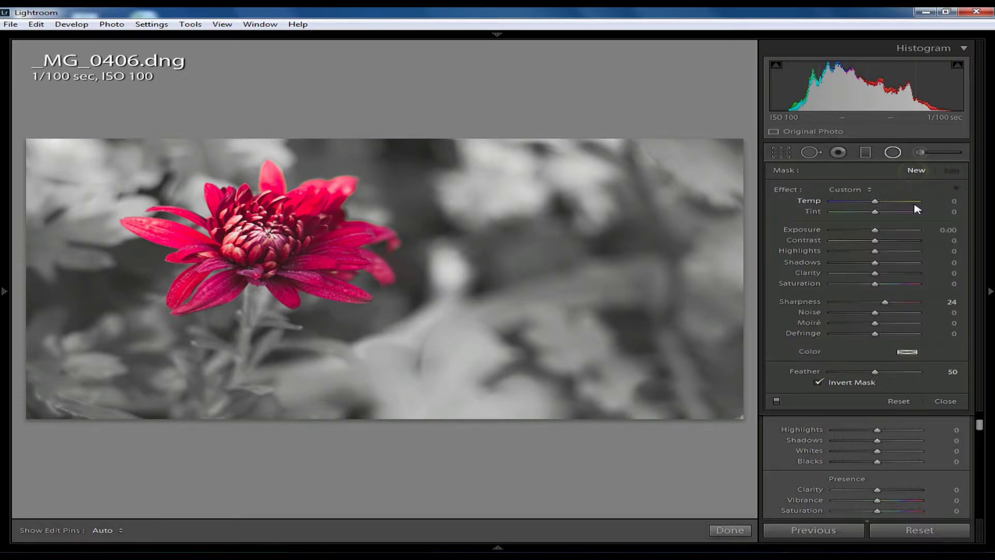
pyautogui.doubleClick(885, 302)
pyautogui.click(829, 382)
pyautogui.moveTo(875, 230); pyautogui.dragTo(873, 231)
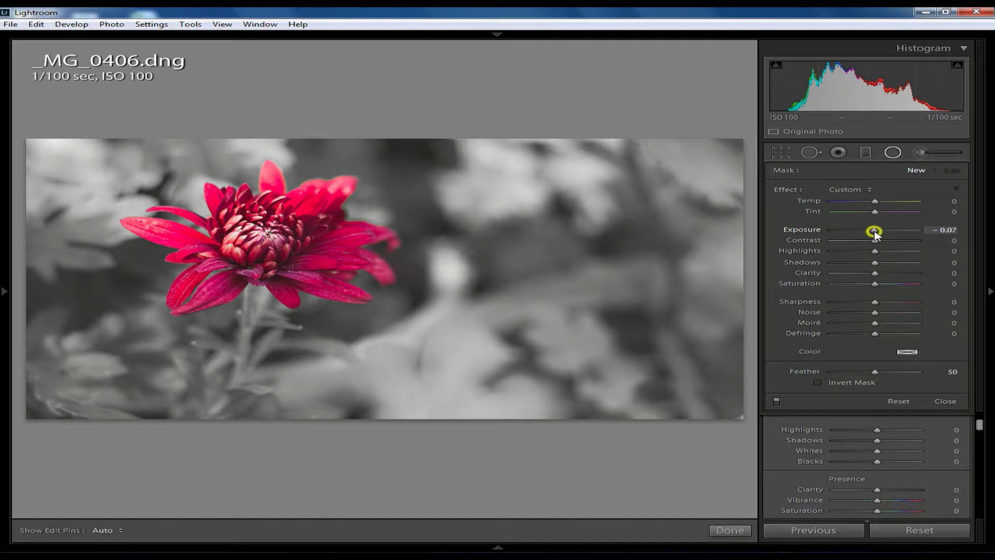
pyautogui.click(950, 229)
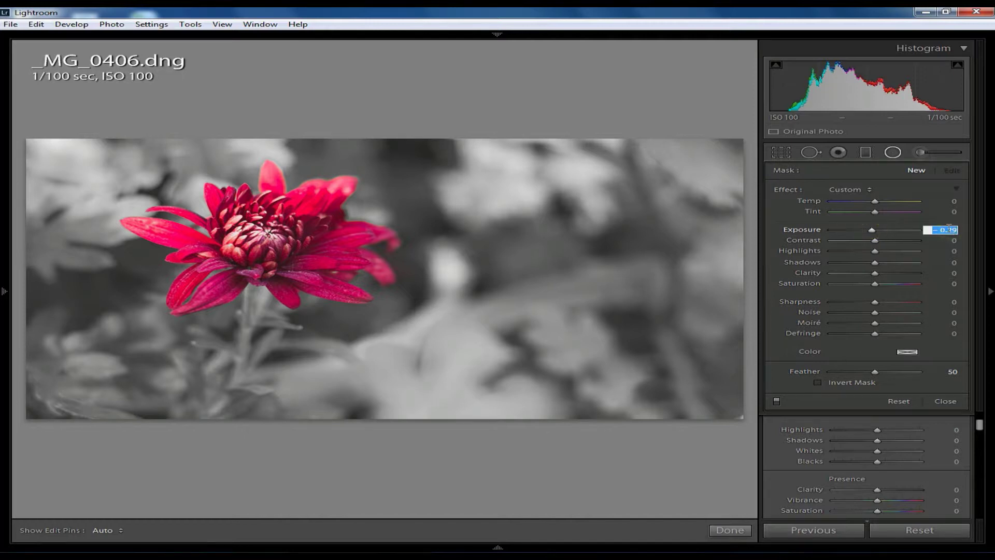
pyautogui.doubleClick(954, 229)
pyautogui.press('Return')
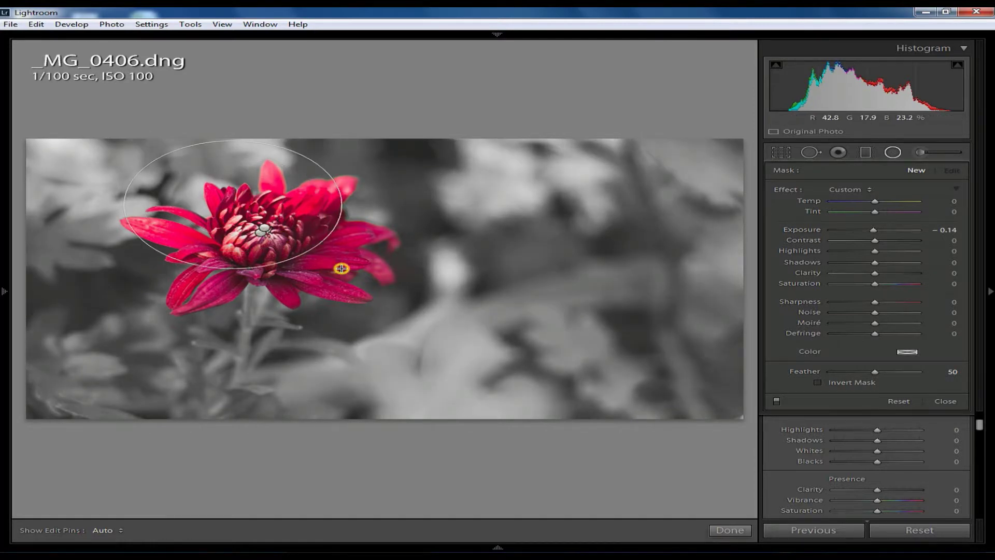
pyautogui.click(258, 228)
pyautogui.moveTo(368, 228); pyautogui.dragTo(401, 230)
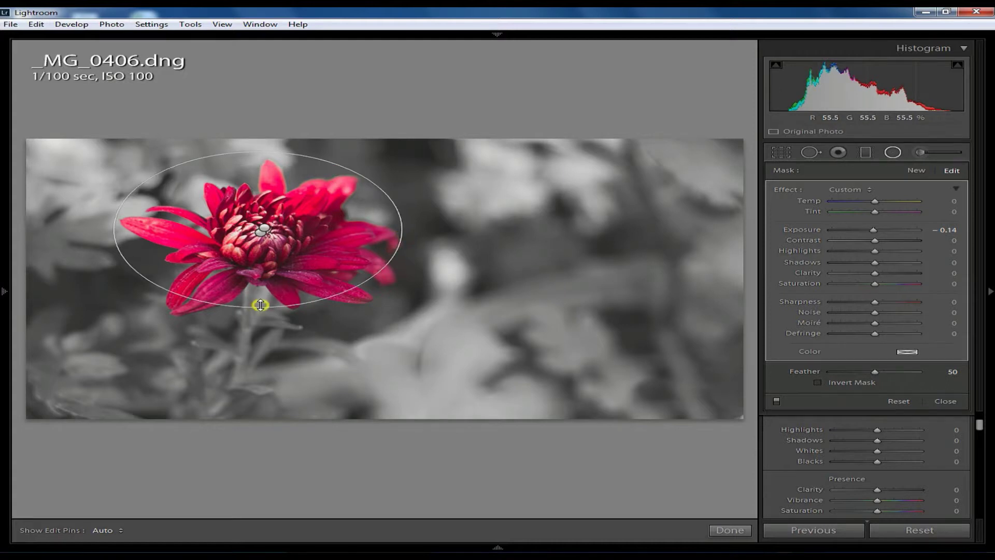
pyautogui.click(893, 152)
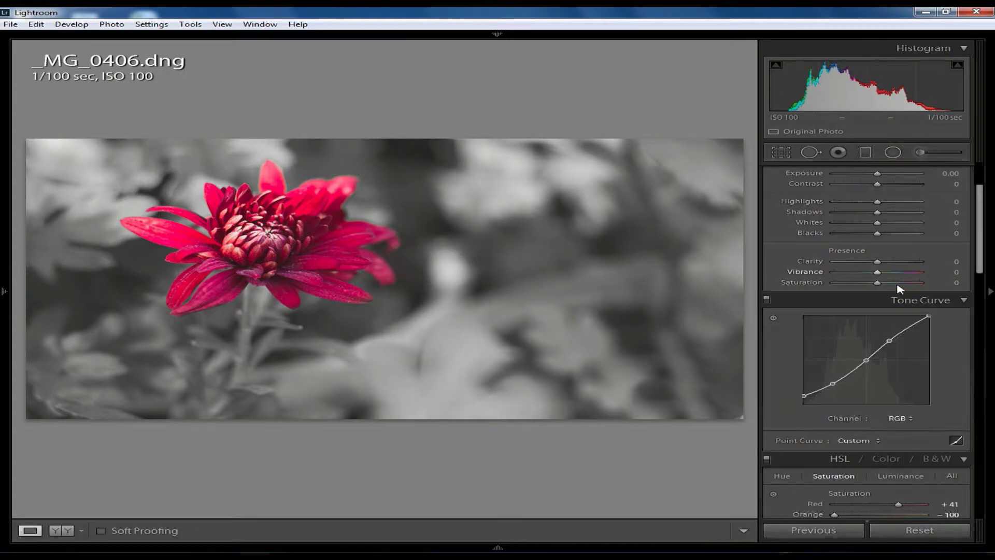
# Dial in Exposure +0.10, Contrast -9, Highlights -55, Shadows +15, Whites +25, Blacks -49, Clarity +11, Vibrance -13.
pyautogui.moveTo(879, 272)
pyautogui.mouseDown()
pyautogui.moveTo(866, 272)
pyautogui.moveTo(881, 262)
pyautogui.moveTo(854, 291)
pyautogui.mouseUp()
pyautogui.click(945, 262)
pyautogui.moveTo(957, 262); pyautogui.dragTo(969, 262)
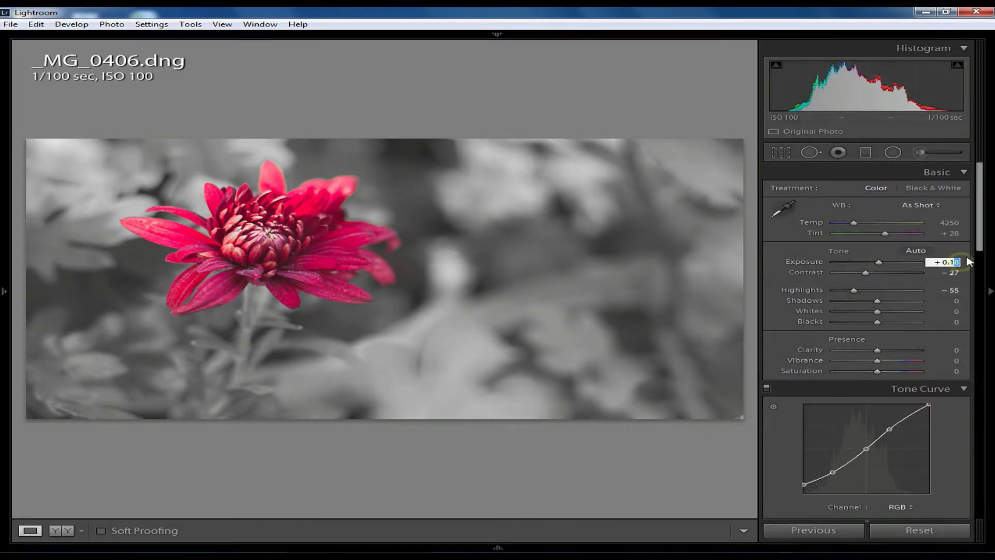
pyautogui.write('0')
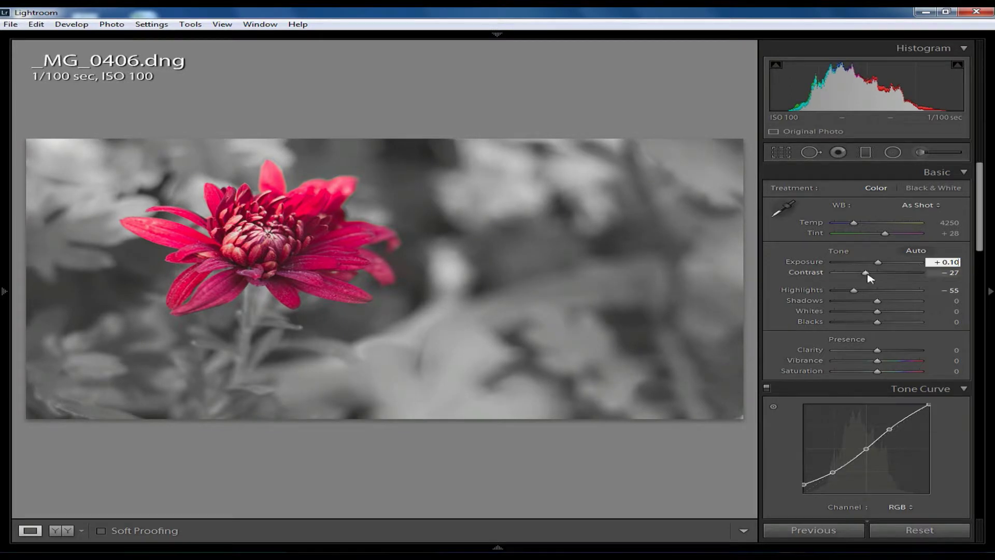
pyautogui.moveTo(865, 273); pyautogui.dragTo(871, 273)
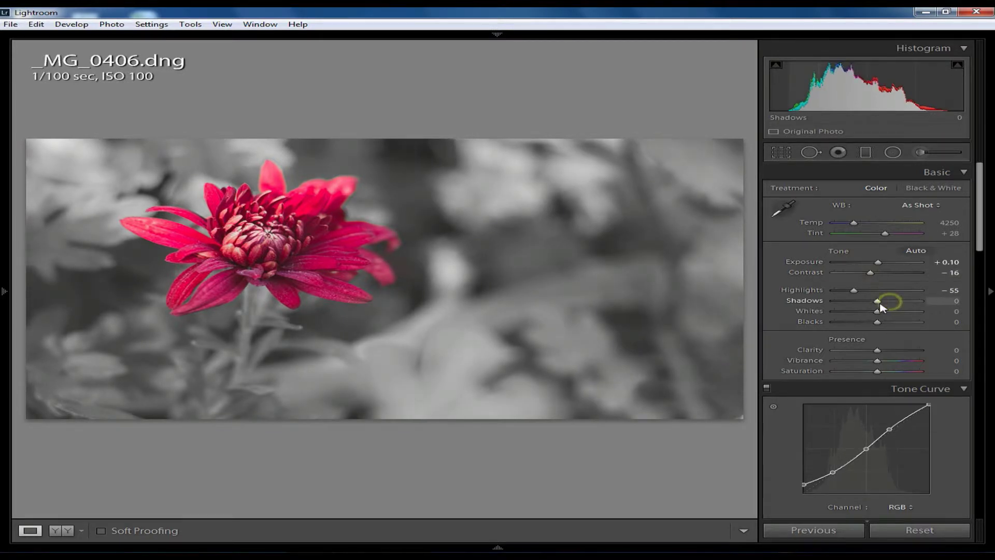
pyautogui.moveTo(880, 302)
pyautogui.mouseDown()
pyautogui.moveTo(895, 313)
pyautogui.moveTo(857, 324)
pyautogui.mouseUp()
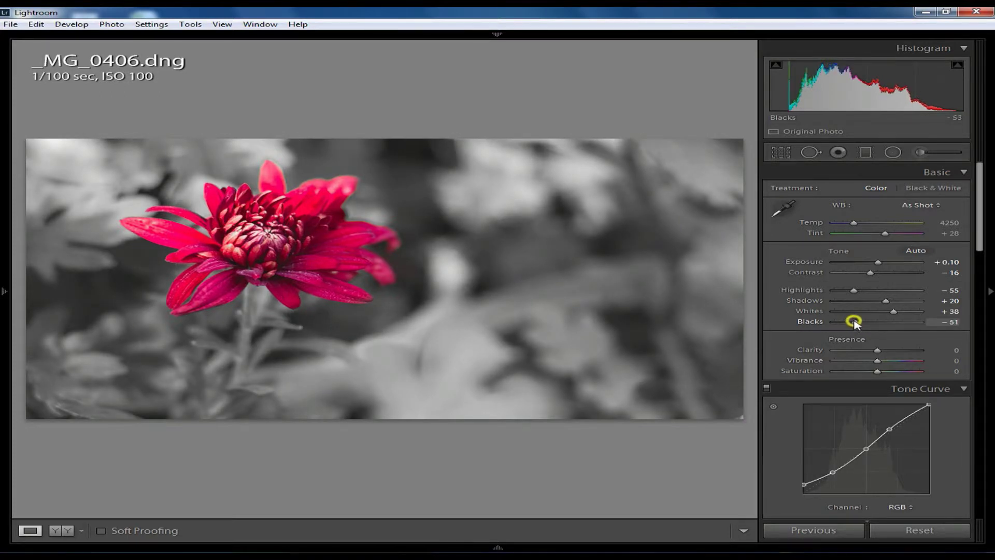
pyautogui.moveTo(854, 322); pyautogui.dragTo(856, 323)
pyautogui.moveTo(871, 273)
pyautogui.mouseDown()
pyautogui.moveTo(887, 275)
pyautogui.moveTo(874, 277)
pyautogui.mouseUp()
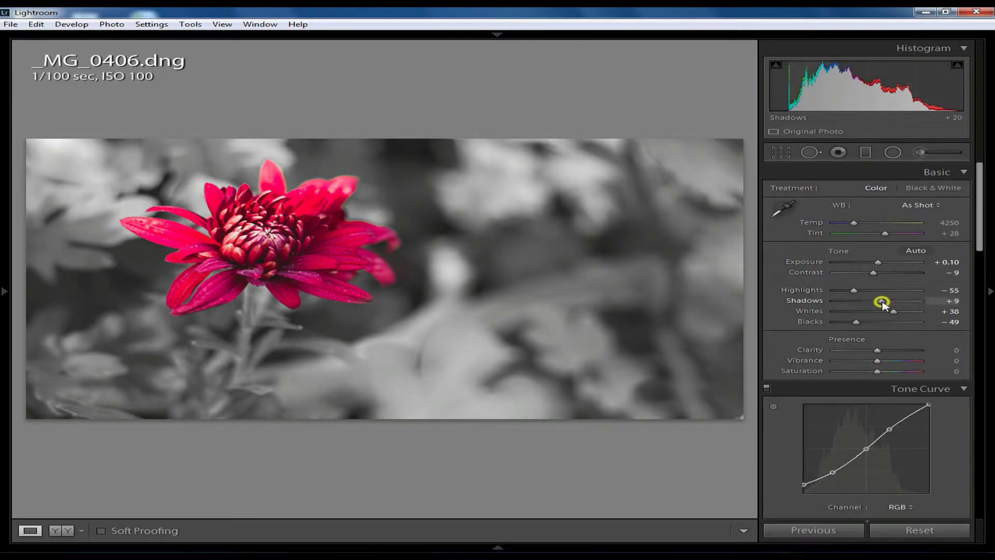
pyautogui.moveTo(883, 305); pyautogui.dragTo(884, 304)
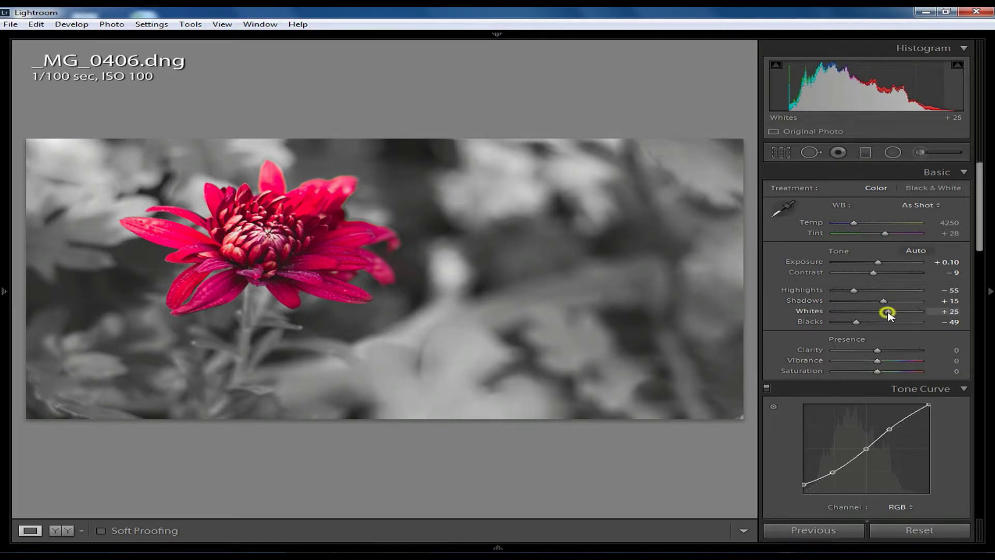
pyautogui.moveTo(877, 350); pyautogui.dragTo(869, 361)
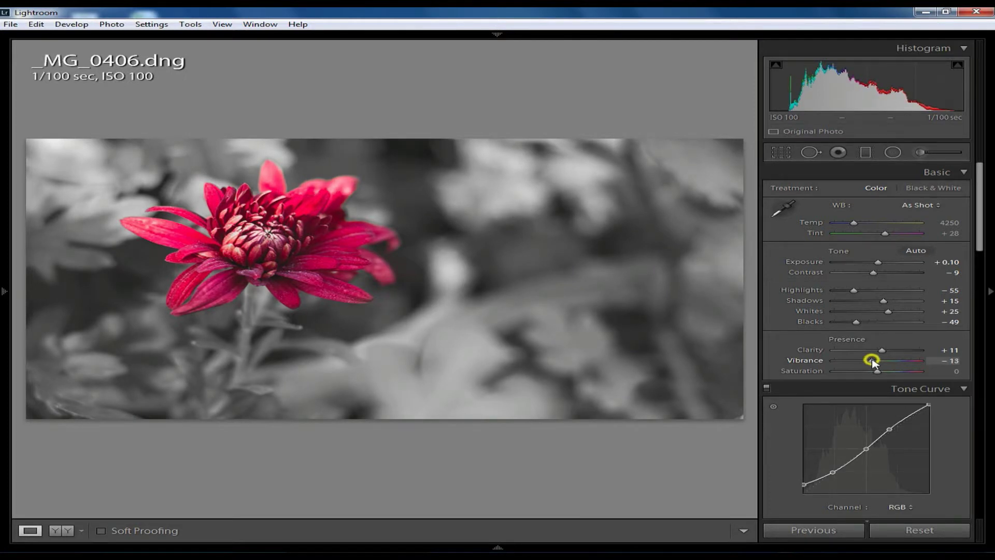
# Draw a graduated filter across the upper-left with Highlights -100 and Exposure -0.22.
pyautogui.click(866, 152)
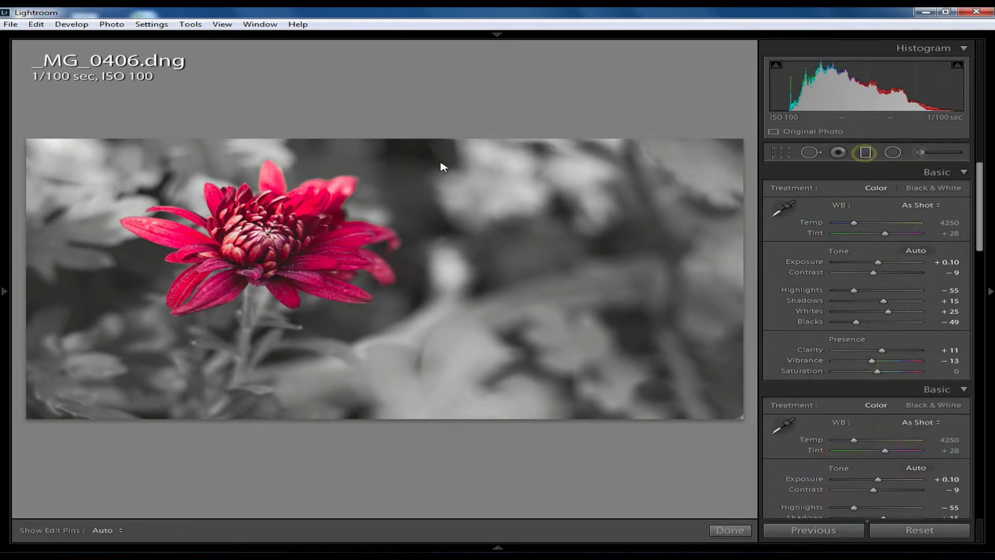
pyautogui.moveTo(182, 221); pyautogui.dragTo(213, 214)
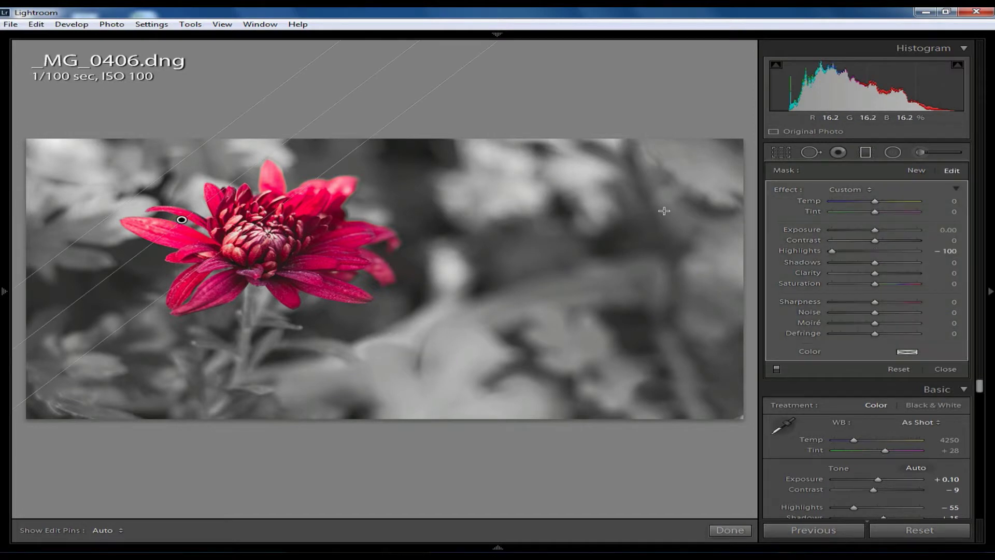
pyautogui.click(874, 231)
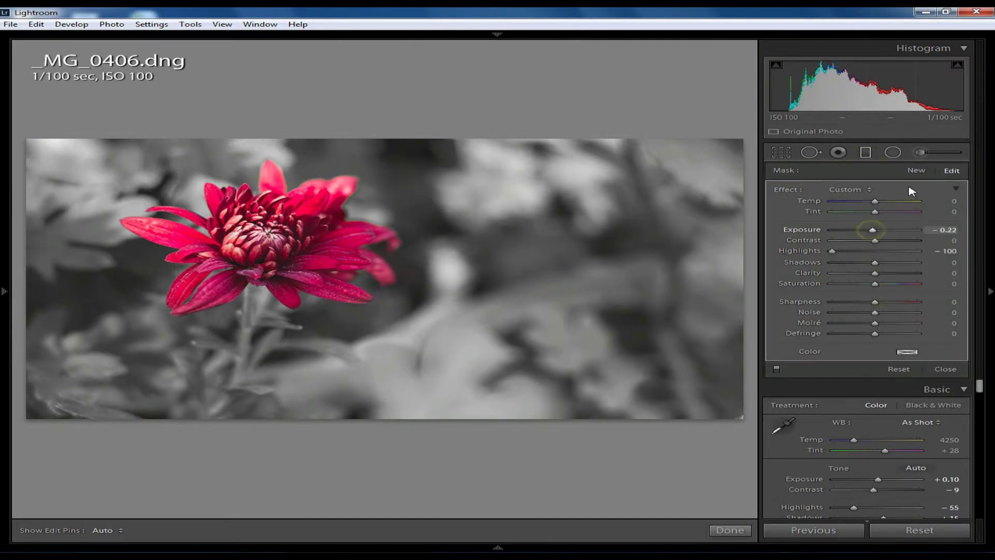
pyautogui.click(866, 152)
# Split-tone highlights to Hue 275/Saturation 16 and shadows to Hue 52/Saturation 21, with Balance +38.
pyautogui.scroll(-5, 884, 350)
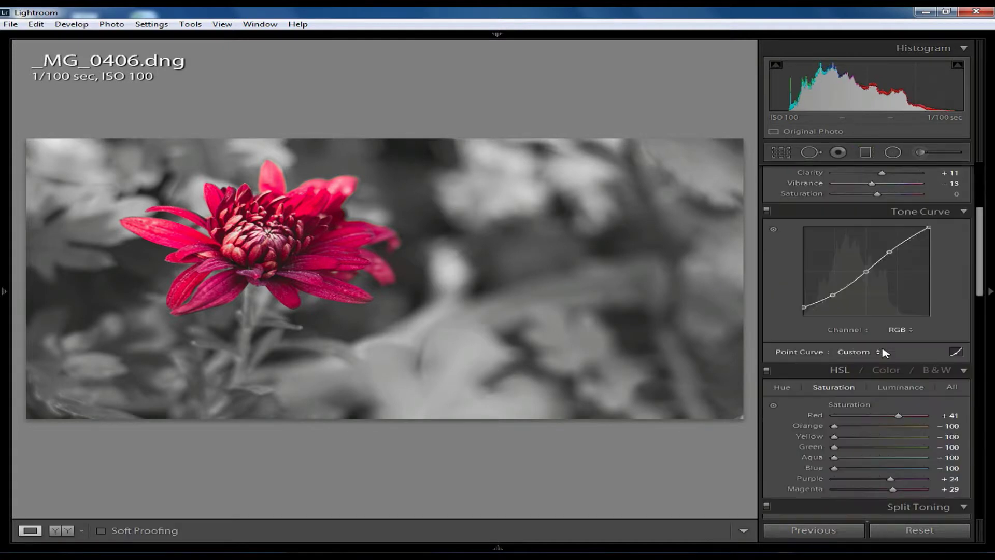
pyautogui.scroll(-2, 884, 351)
pyautogui.scroll(-2, 884, 352)
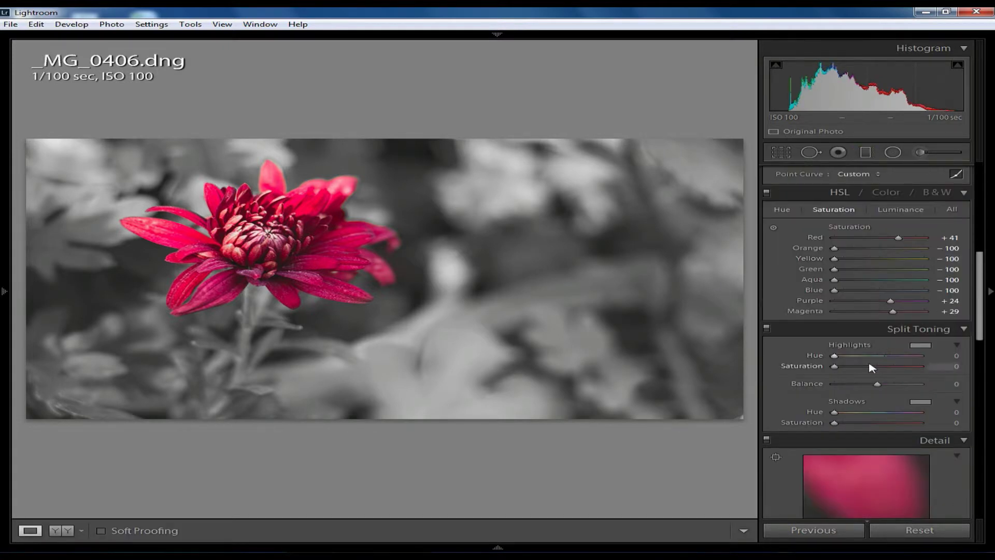
pyautogui.moveTo(843, 367); pyautogui.dragTo(895, 359)
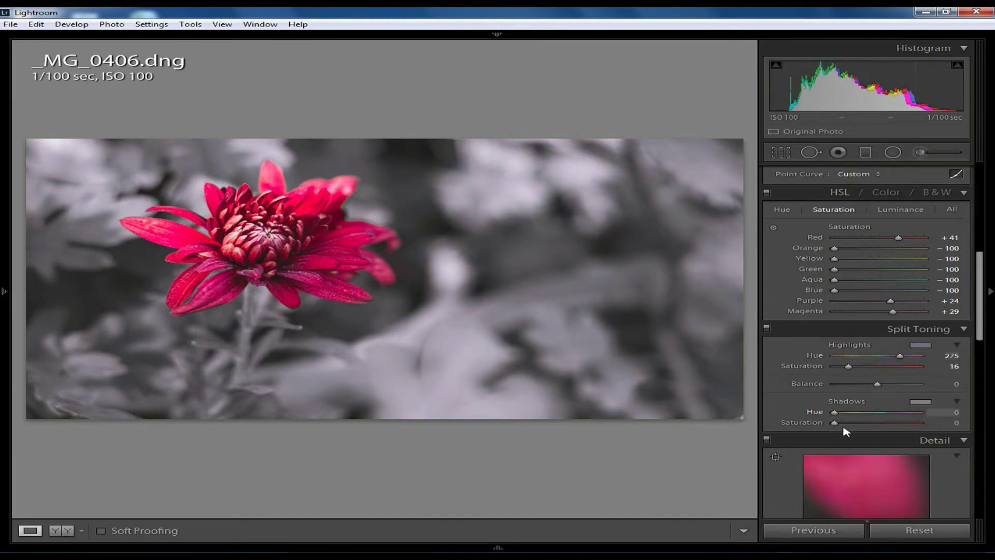
pyautogui.moveTo(835, 422)
pyautogui.mouseDown()
pyautogui.moveTo(853, 423)
pyautogui.moveTo(848, 413)
pyautogui.mouseUp()
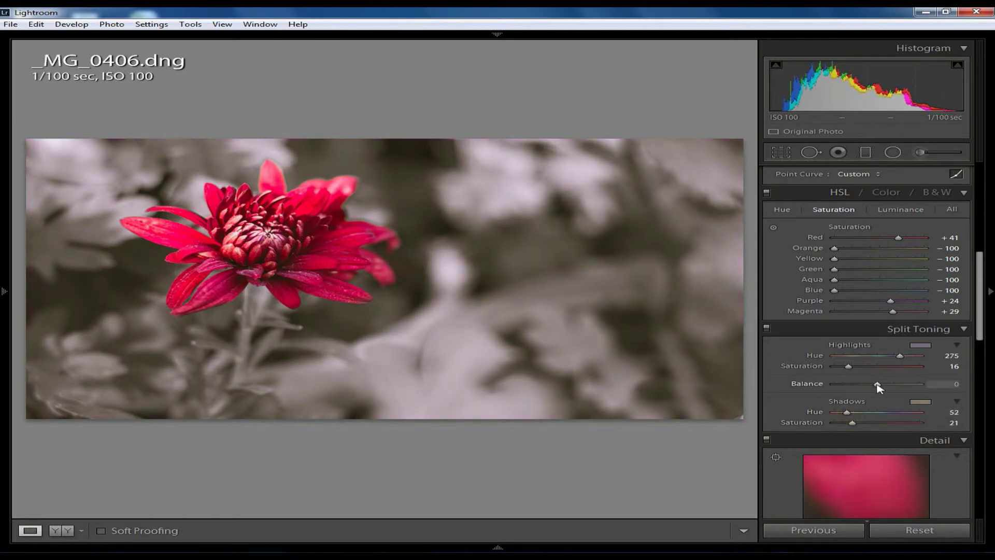
pyautogui.moveTo(877, 384); pyautogui.dragTo(895, 385)
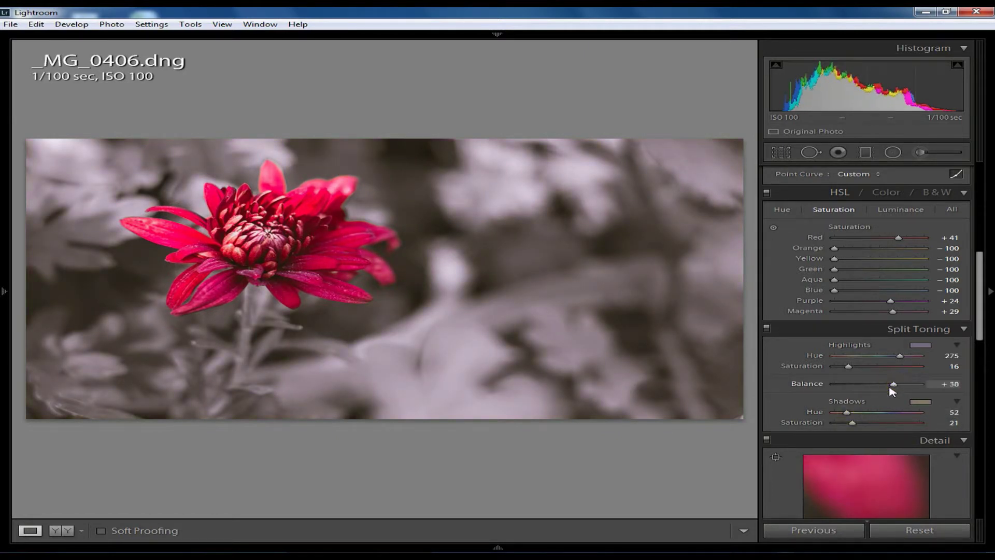
pyautogui.scroll(-2, 860, 405)
pyautogui.scroll(-3, 873, 370)
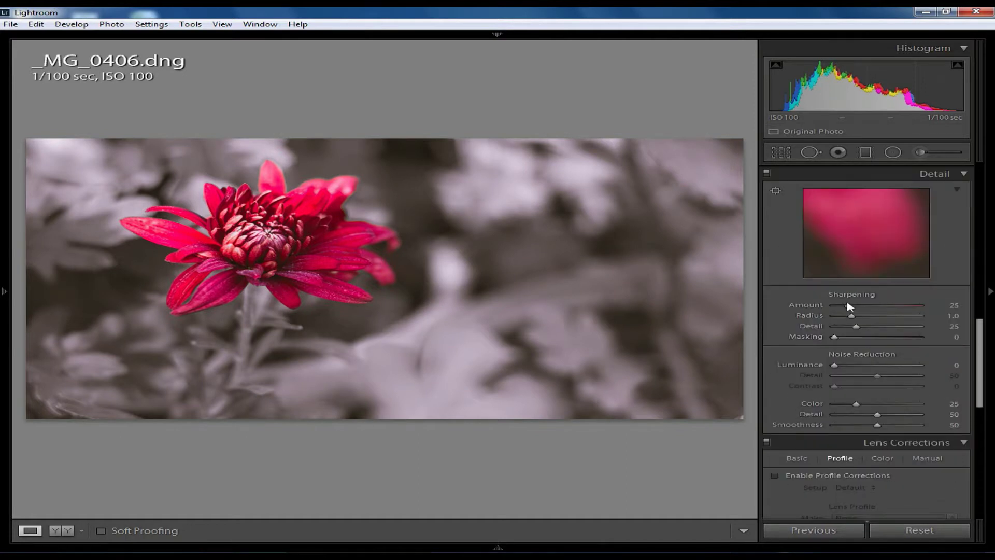
# Set Detail sharpening to Amount 110, Masking 65 and Detail 58, checking the petals up close.
pyautogui.moveTo(848, 306); pyautogui.dragTo(900, 310)
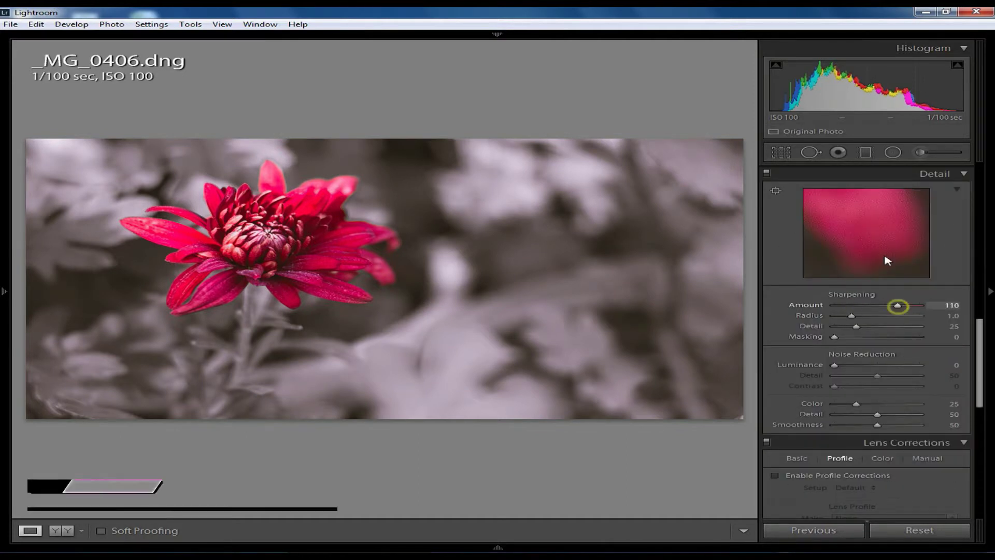
pyautogui.click(861, 238)
pyautogui.click(838, 218)
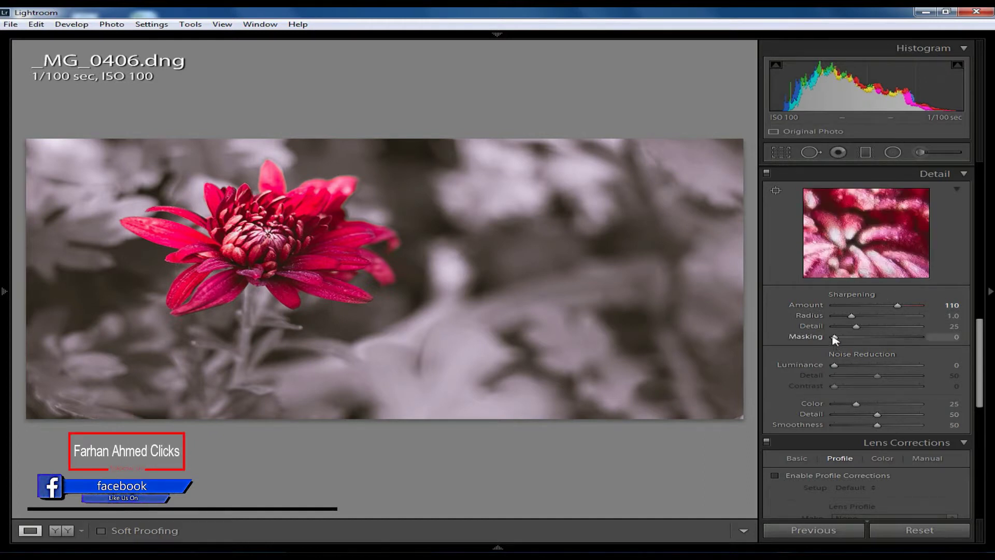
pyautogui.moveTo(834, 337); pyautogui.dragTo(894, 337)
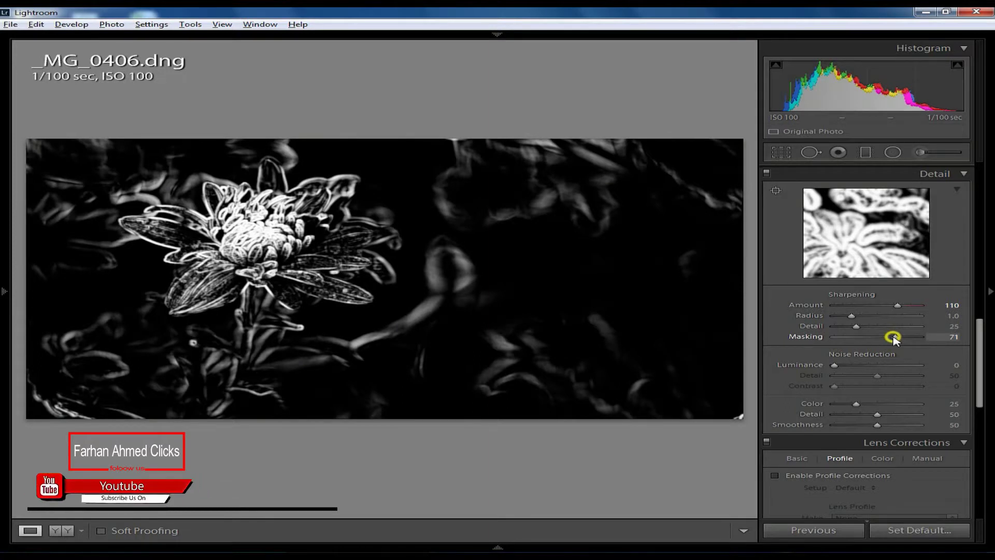
pyautogui.moveTo(893, 337)
pyautogui.mouseDown()
pyautogui.moveTo(890, 317)
pyautogui.moveTo(900, 317)
pyautogui.moveTo(882, 326)
pyautogui.mouseUp()
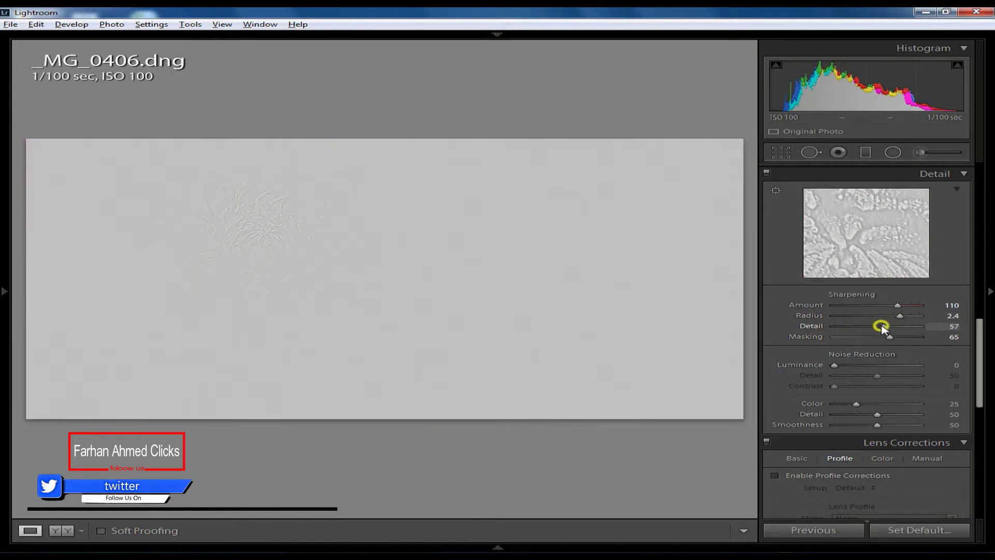
pyautogui.moveTo(834, 365); pyautogui.dragTo(845, 367)
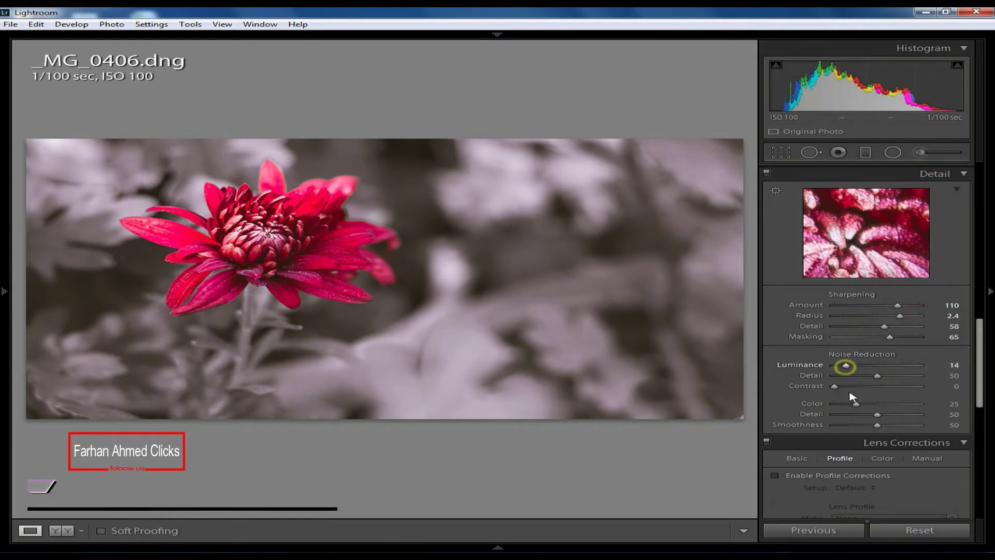
# Enable lens profile corrections with Tokina as the lens make.
pyautogui.click(797, 459)
pyautogui.scroll(-3, 870, 400)
pyautogui.scroll(-3, 870, 400)
pyautogui.click(776, 299)
pyautogui.click(840, 280)
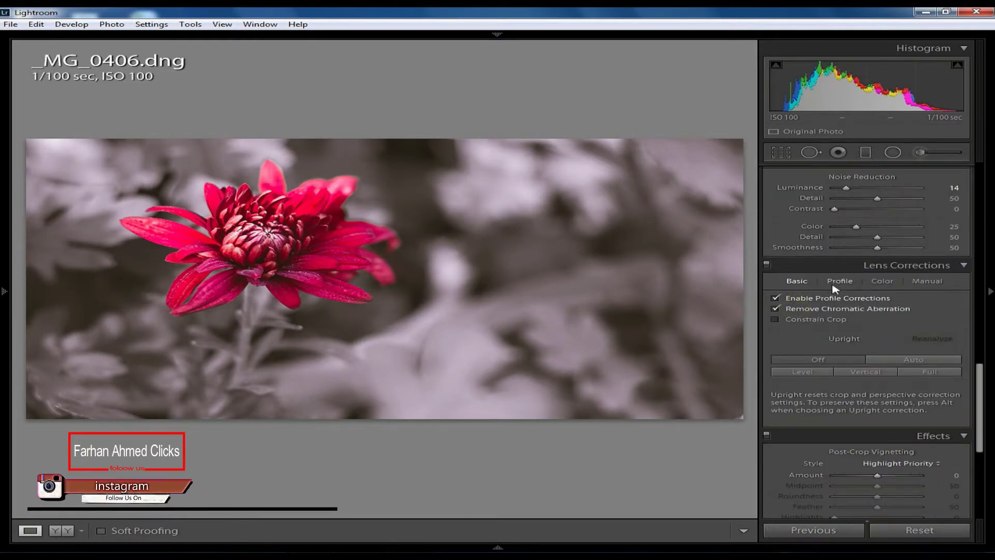
pyautogui.click(847, 341)
pyautogui.click(891, 310)
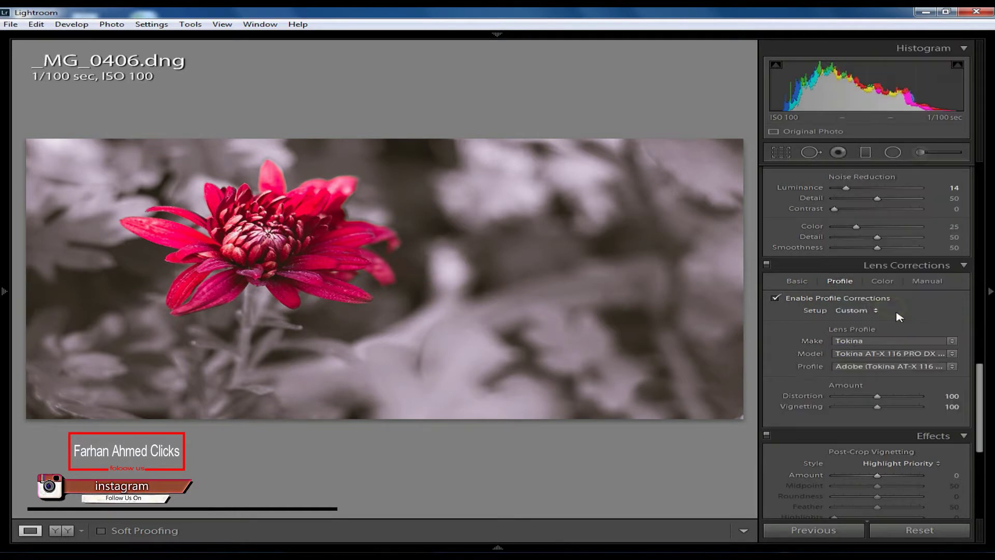
# Set Post-Crop Vignetting to -13 and Blue Primary Hue to +20.
pyautogui.scroll(-3, 877, 374)
pyautogui.moveTo(877, 386); pyautogui.dragTo(875, 391)
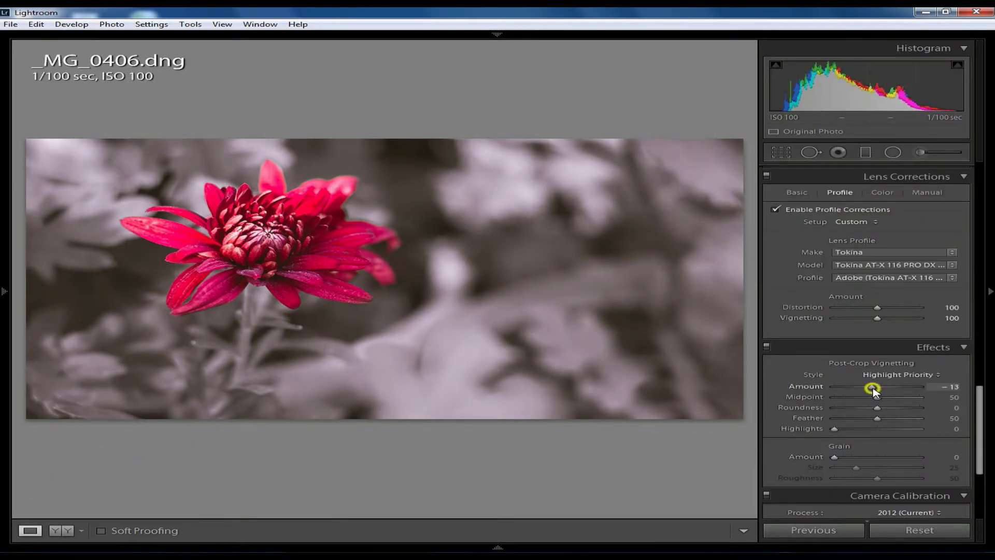
pyautogui.scroll(-5, 922, 438)
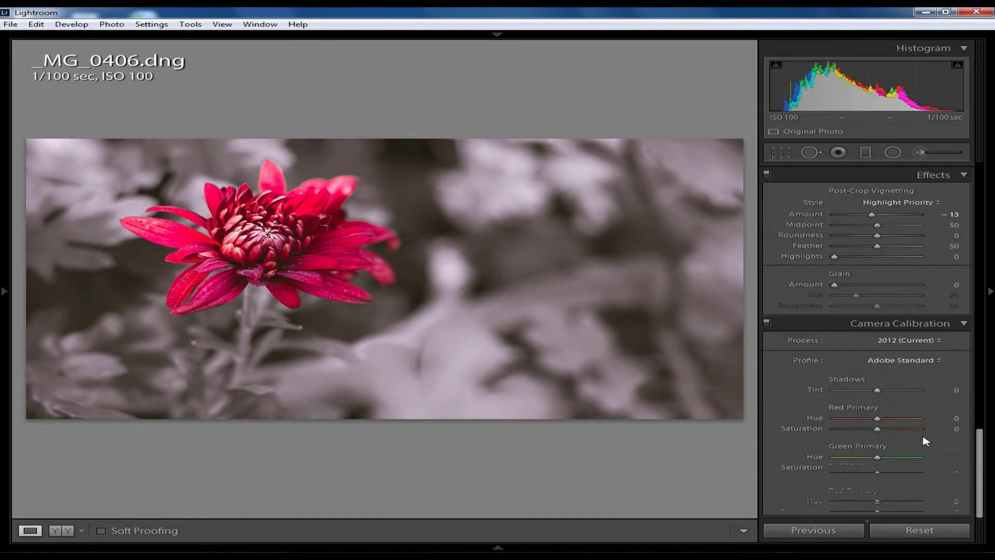
pyautogui.moveTo(877, 497); pyautogui.dragTo(888, 499)
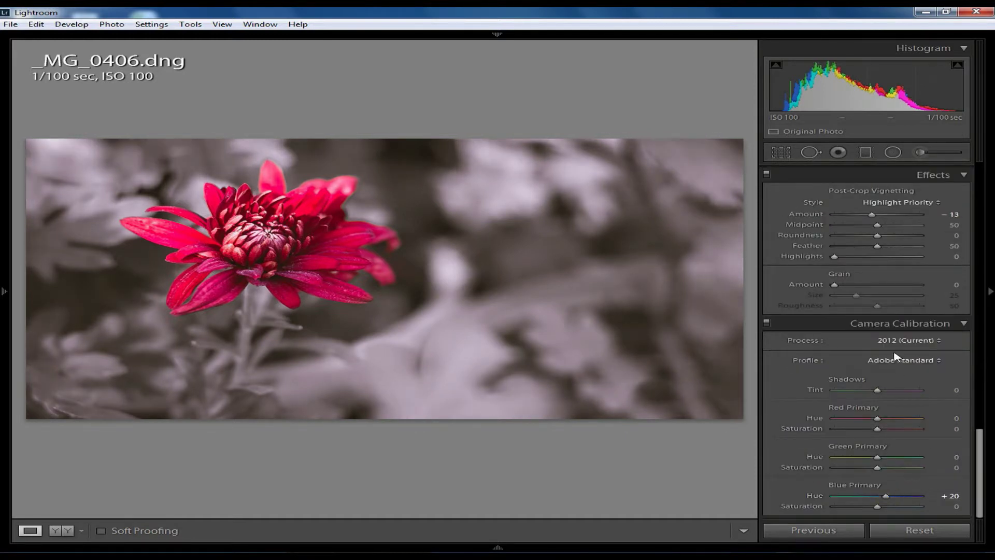
# Lower shadow split-toning saturation to 13 and compare with the original.
pyautogui.scroll(4, 895, 358)
pyautogui.scroll(4, 896, 361)
pyautogui.scroll(3, 896, 360)
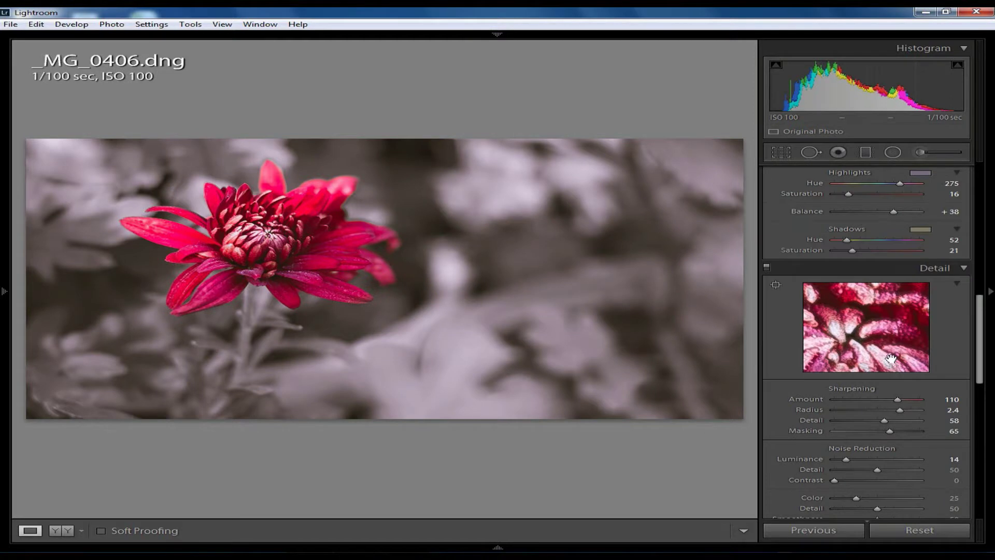
pyautogui.scroll(2, 887, 361)
pyautogui.scroll(2, 883, 361)
pyautogui.moveTo(852, 428); pyautogui.dragTo(842, 429)
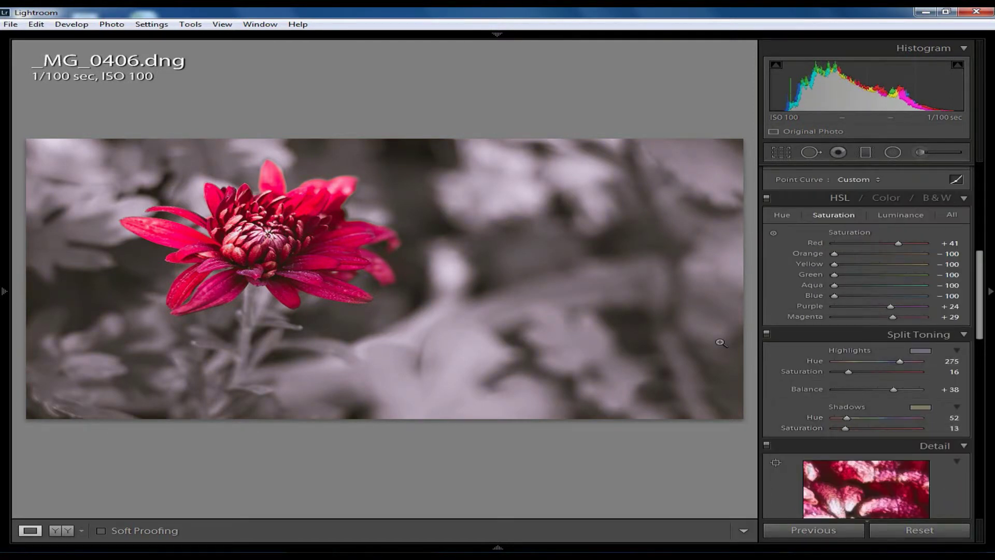
pyautogui.press('\\')
pyautogui.press('\\')
pyautogui.press('\\')
pyautogui.press('\\')
# Send a copy with Lightroom adjustments to Color Efex Pro 4 via Edit In.
pyautogui.rightClick(719, 341)
pyautogui.moveTo(801, 127)
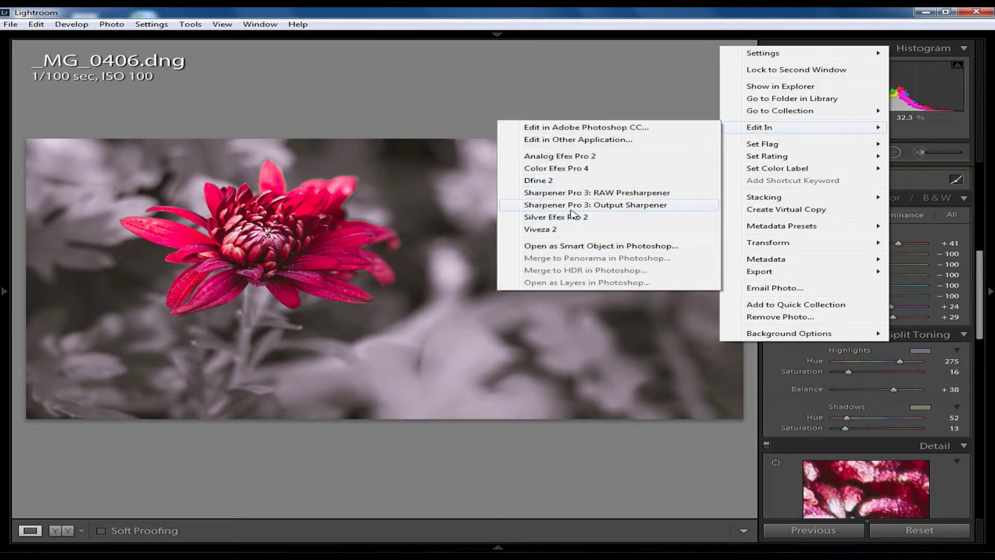
pyautogui.click(570, 170)
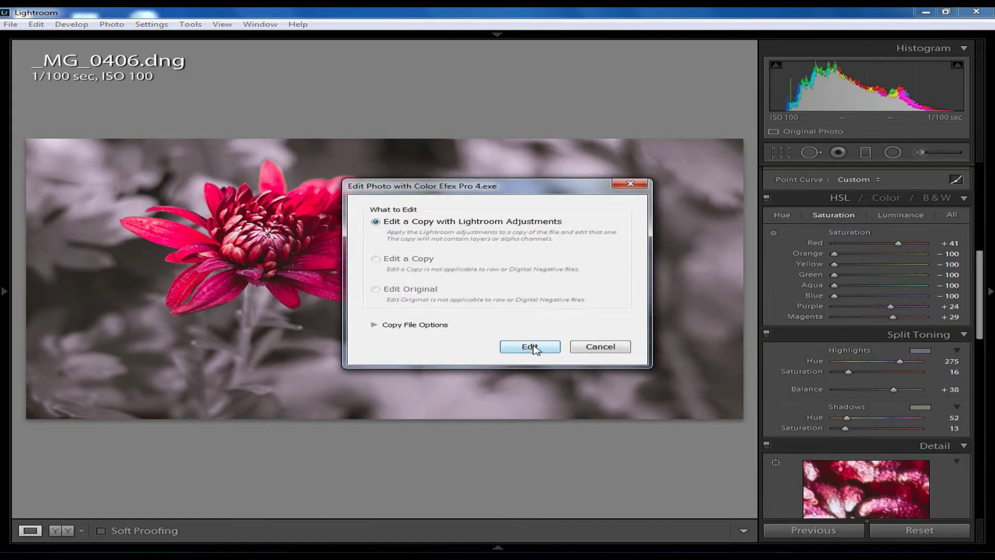
pyautogui.click(533, 348)
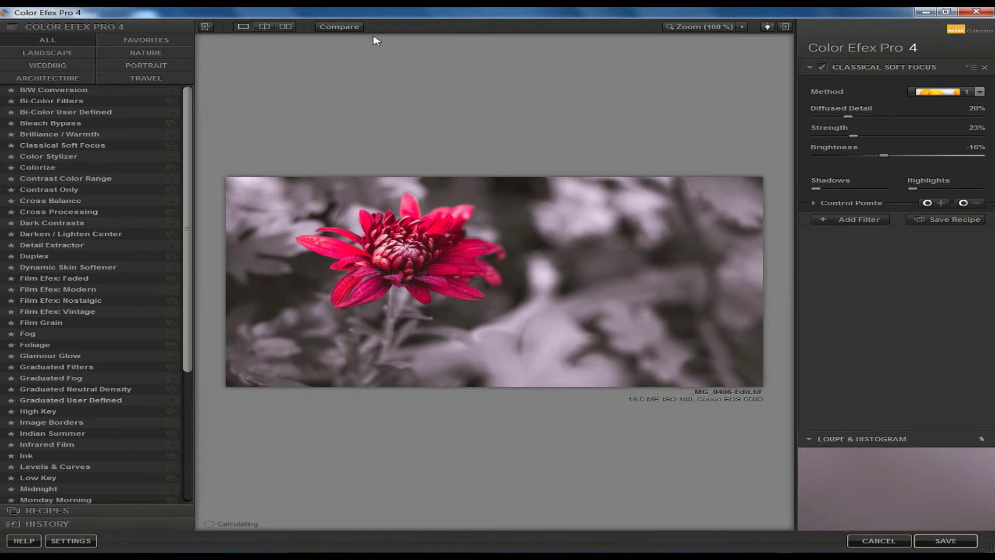
# Stack a Darken / Lighten Center filter centred on the flower, plus a new filter slot.
pyautogui.click(340, 27)
pyautogui.click(342, 28)
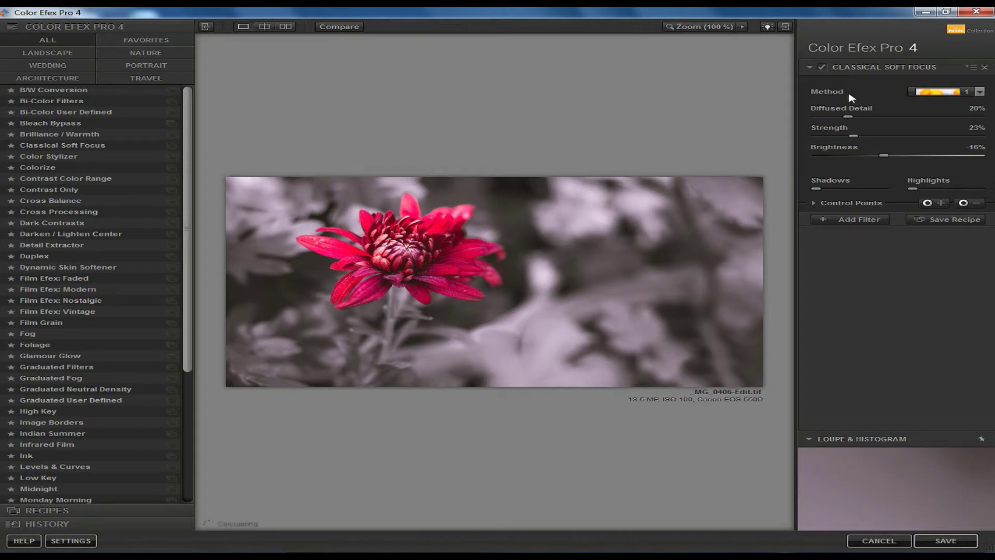
pyautogui.click(849, 218)
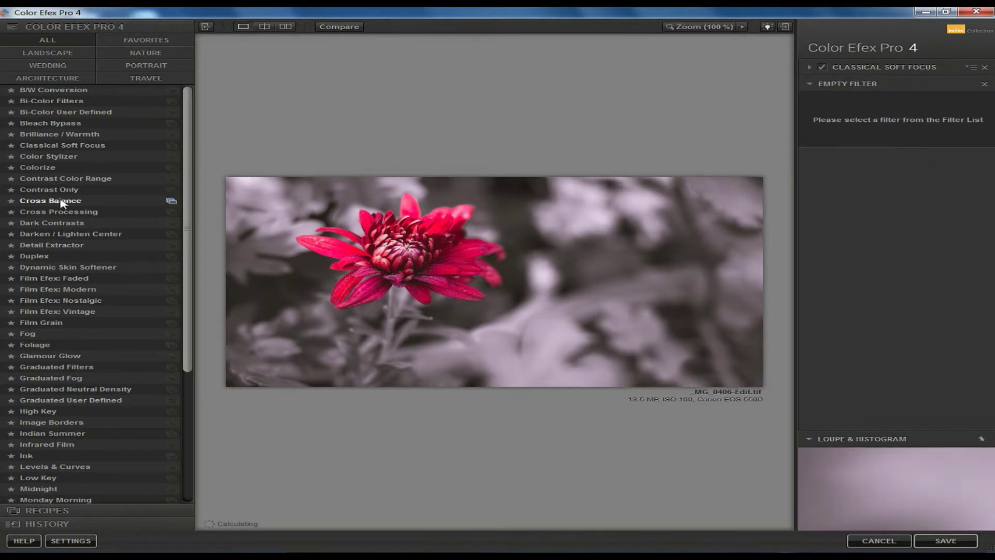
pyautogui.click(56, 235)
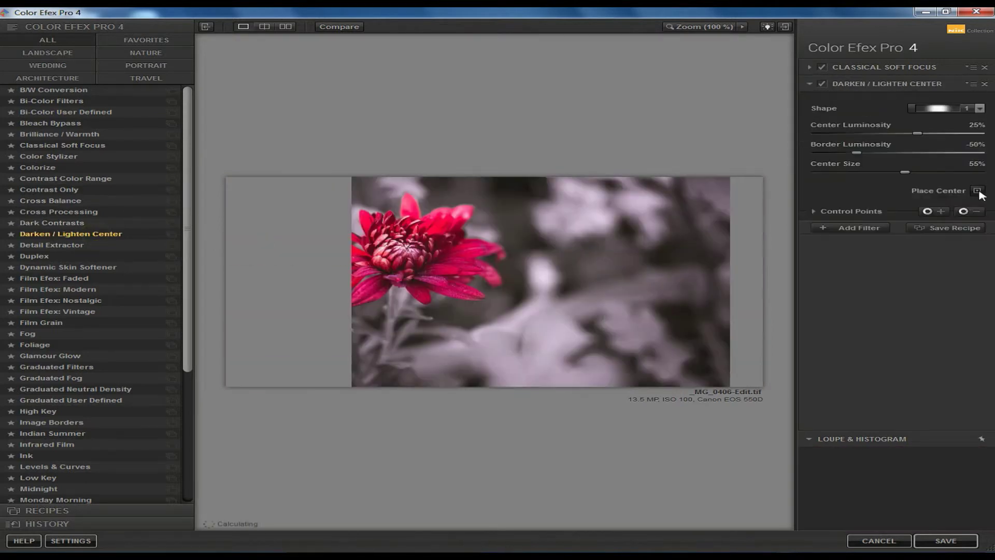
pyautogui.click(978, 191)
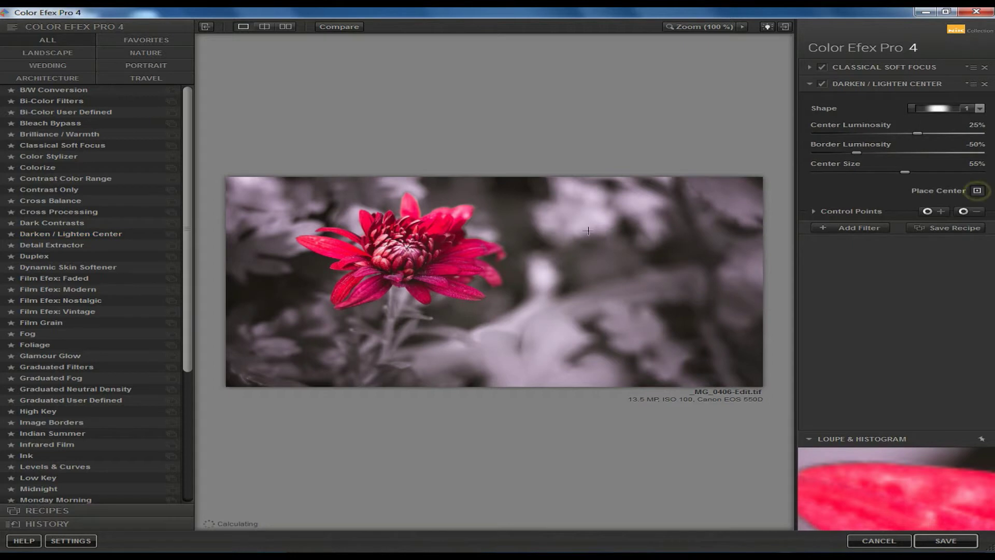
pyautogui.click(404, 248)
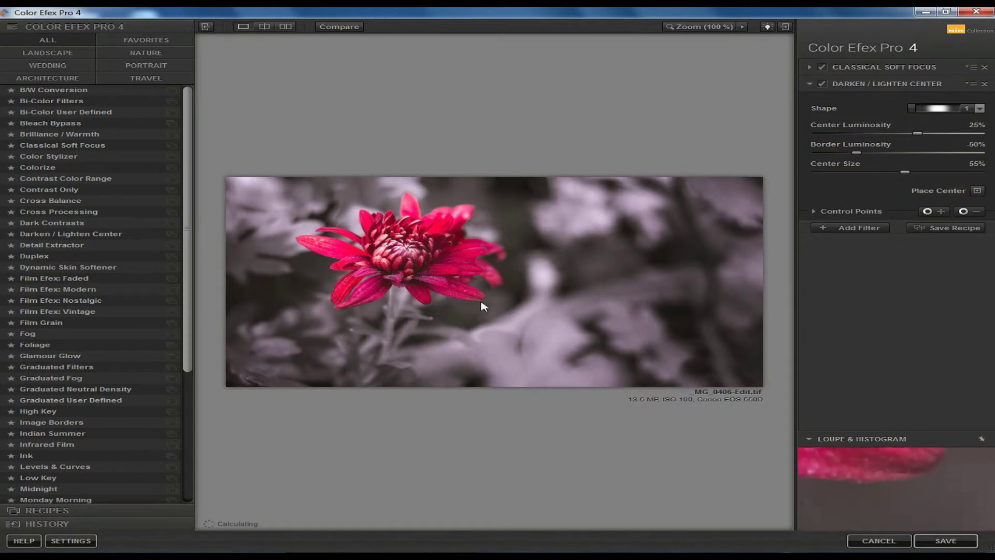
pyautogui.click(846, 228)
pyautogui.moveTo(191, 253); pyautogui.dragTo(187, 358)
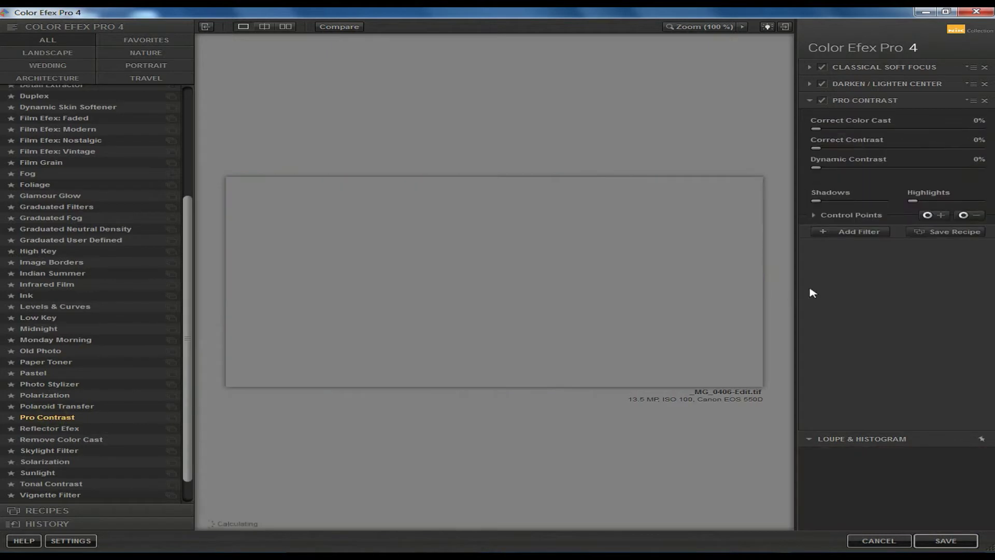
# Set Pro Contrast to correct colour cast, 12% contrast correction and Dynamic Contrast 0%.
pyautogui.click(837, 129)
pyautogui.click(836, 149)
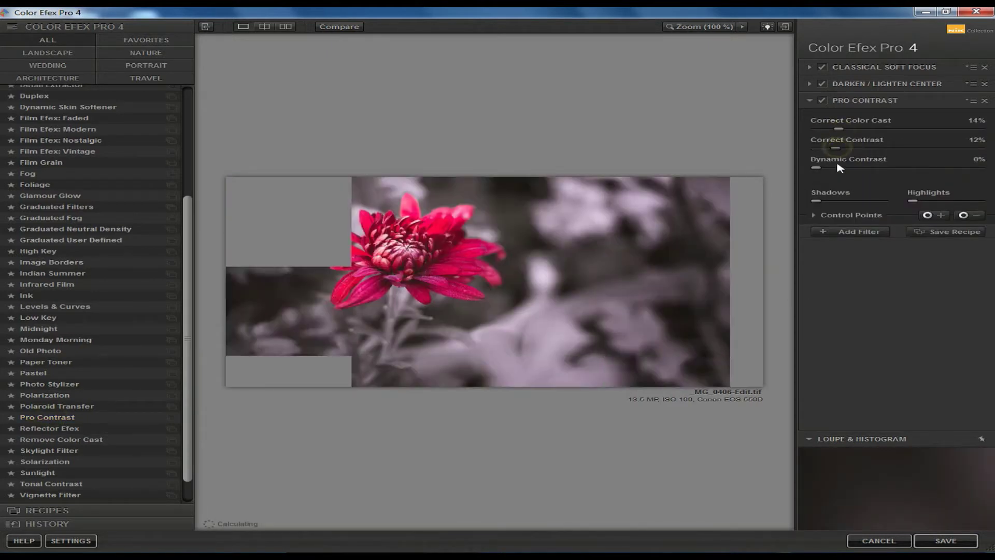
pyautogui.click(836, 168)
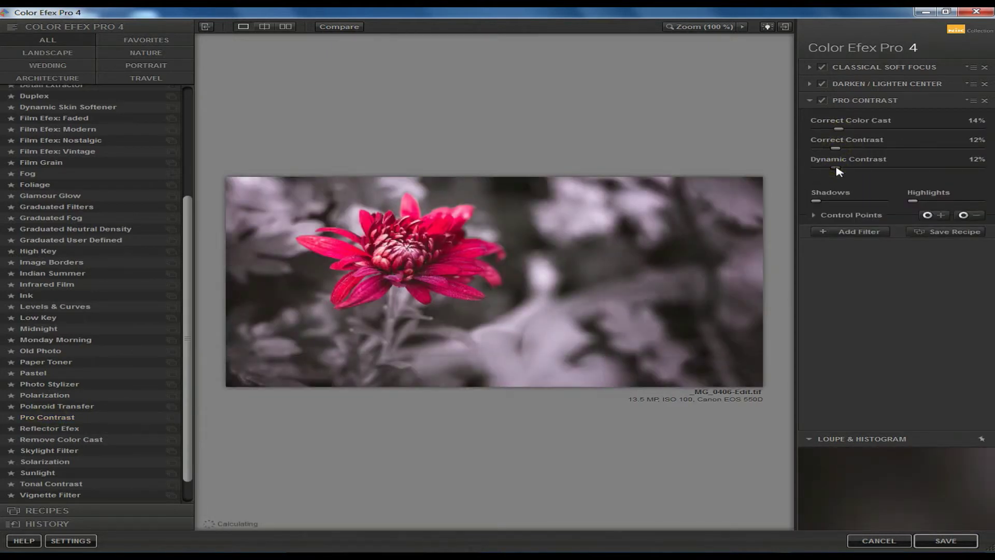
pyautogui.doubleClick(837, 169)
# Compare the filtered photo with the original and save back to Lightroom.
pyautogui.click(347, 30)
pyautogui.click(346, 30)
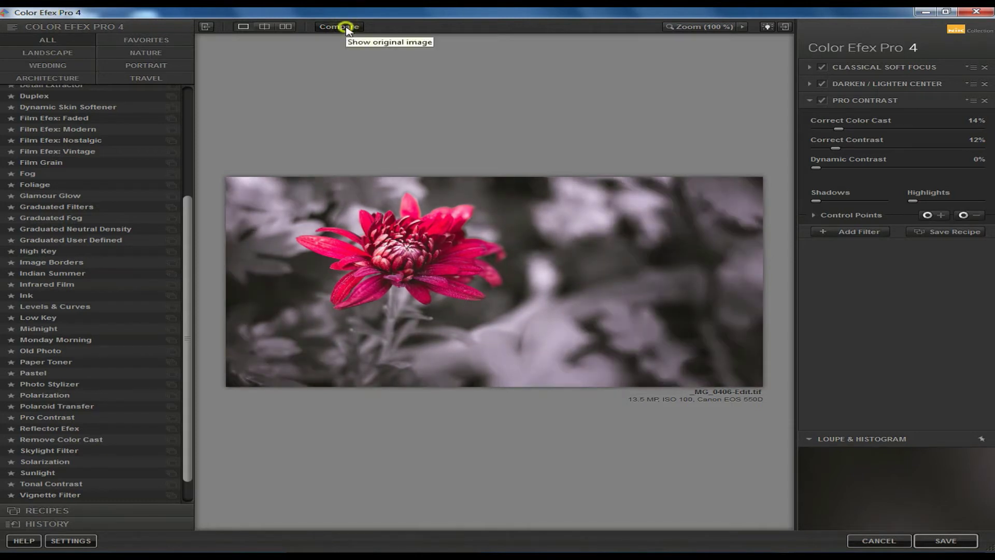
pyautogui.click(347, 30)
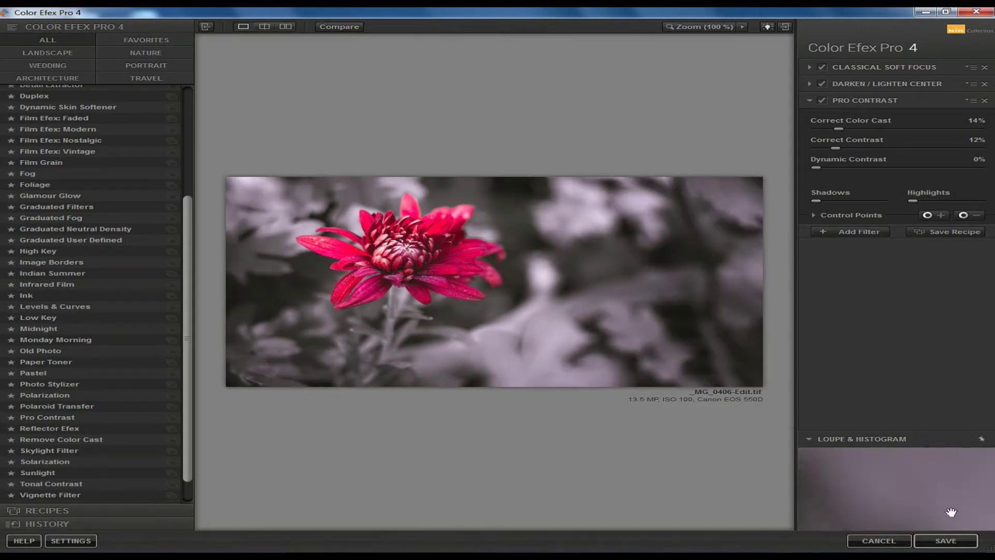
pyautogui.click(954, 545)
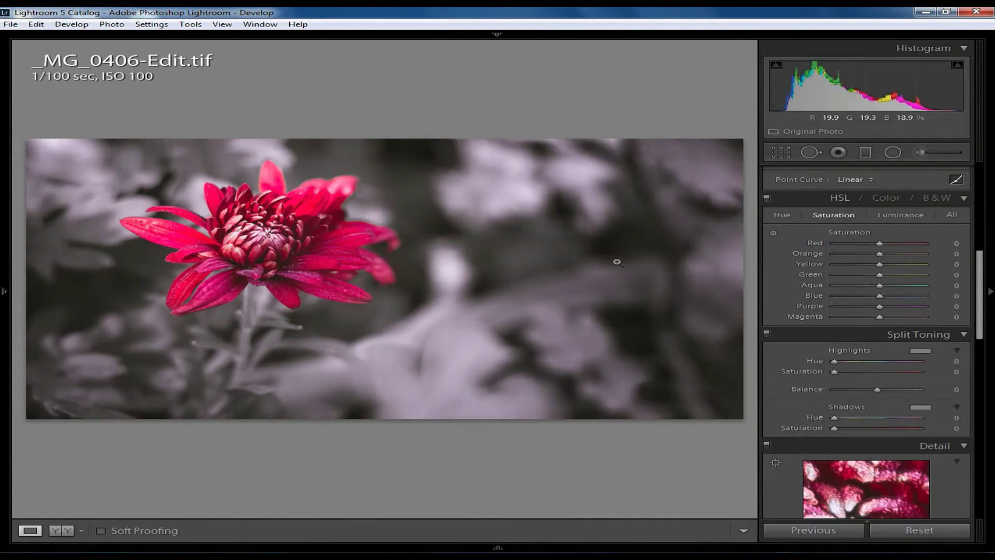
# Open an adjusted copy in Sharpener Pro 3: Output Sharpener via Edit In.
pyautogui.rightClick(462, 230)
pyautogui.moveTo(544, 312)
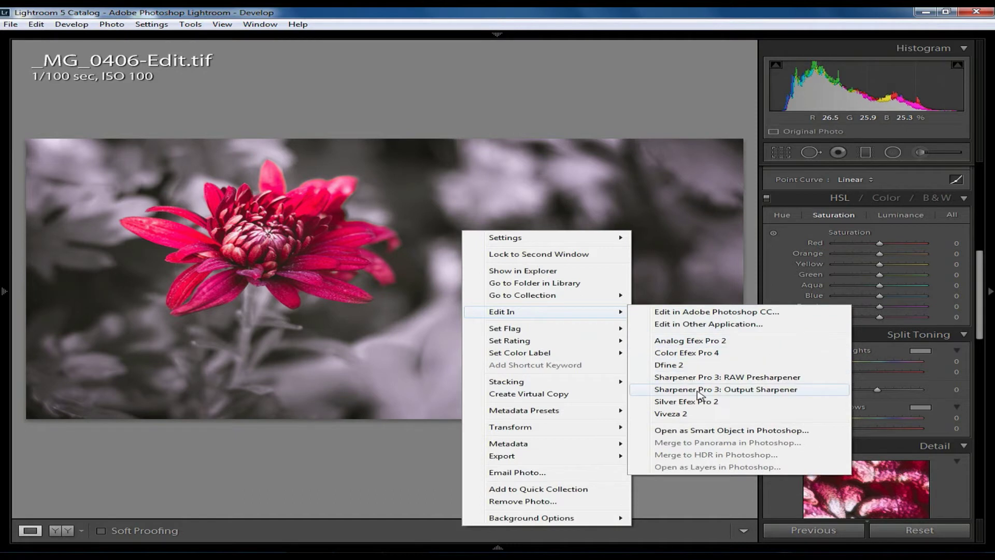
pyautogui.click(704, 393)
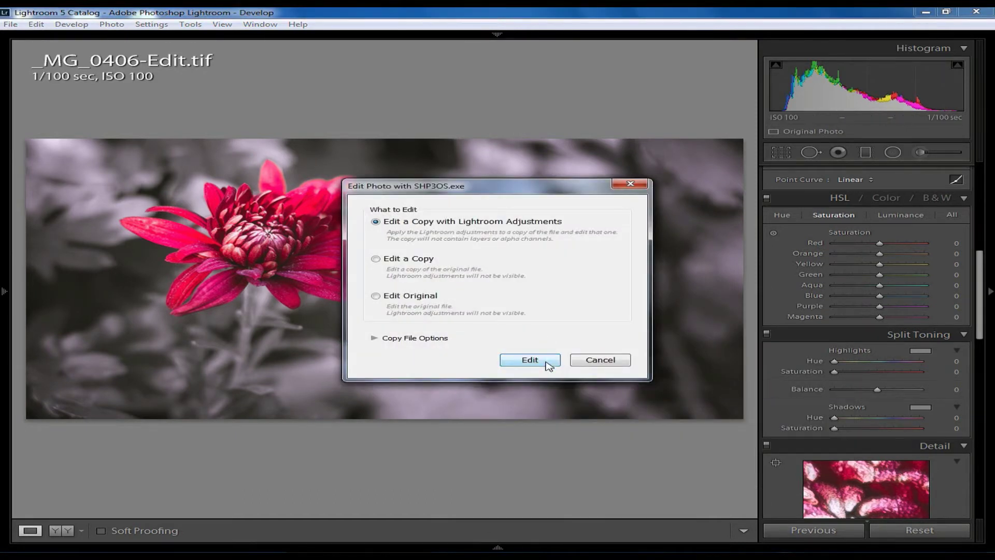
pyautogui.click(546, 363)
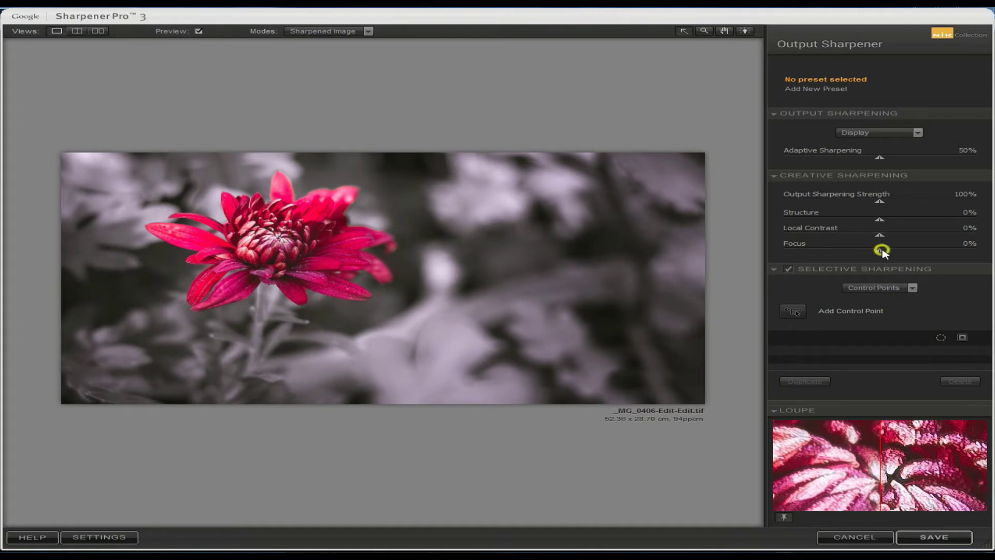
# Set Focus 10%, Structure -9%, Adaptive Sharpening 53%, and save back to Lightroom.
pyautogui.moveTo(883, 249); pyautogui.dragTo(892, 250)
pyautogui.moveTo(892, 253); pyautogui.dragTo(872, 220)
pyautogui.moveTo(879, 158); pyautogui.dragTo(885, 157)
pyautogui.click(937, 541)
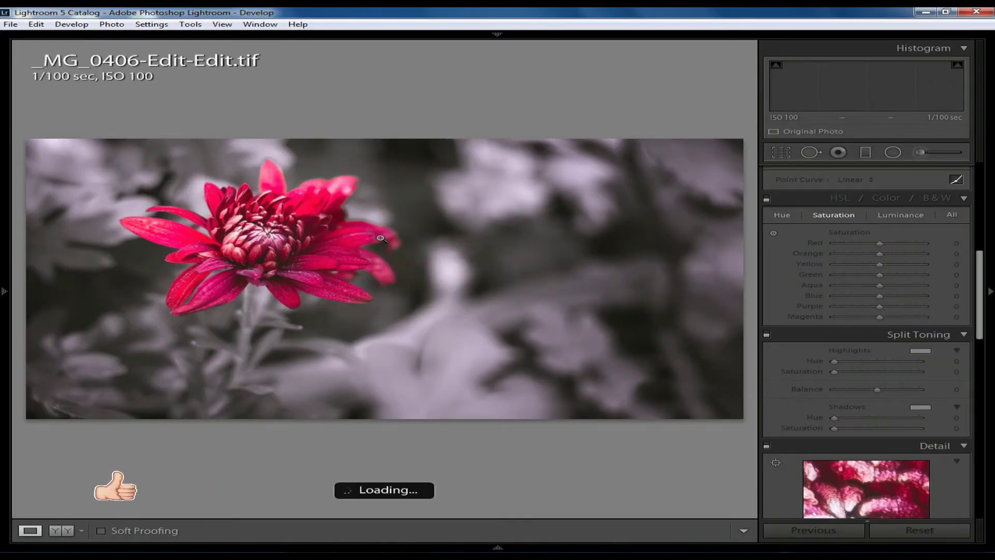
# Open the original sharpened photo in Dfine 2 with Edit Original.
pyautogui.rightClick(381, 240)
pyautogui.moveTo(420, 319)
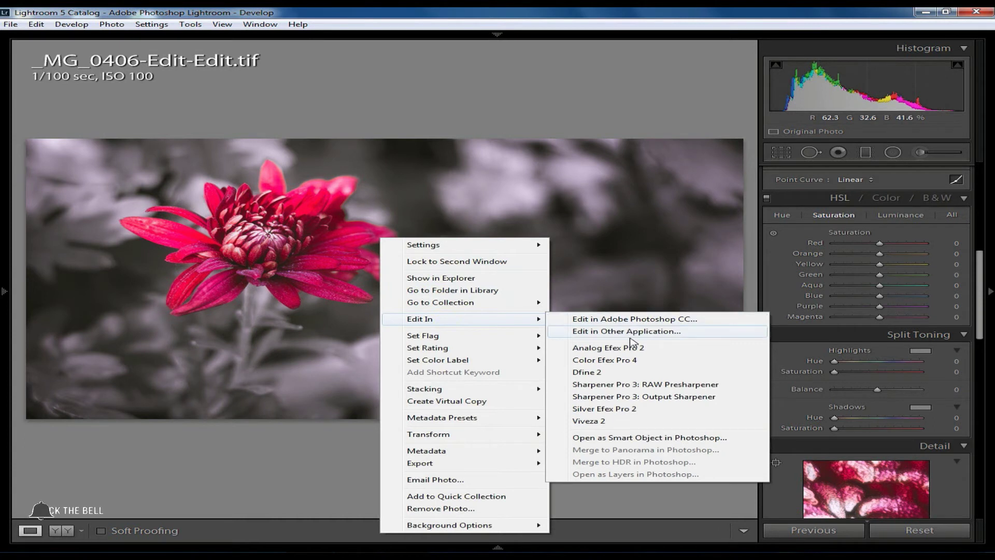
pyautogui.click(621, 373)
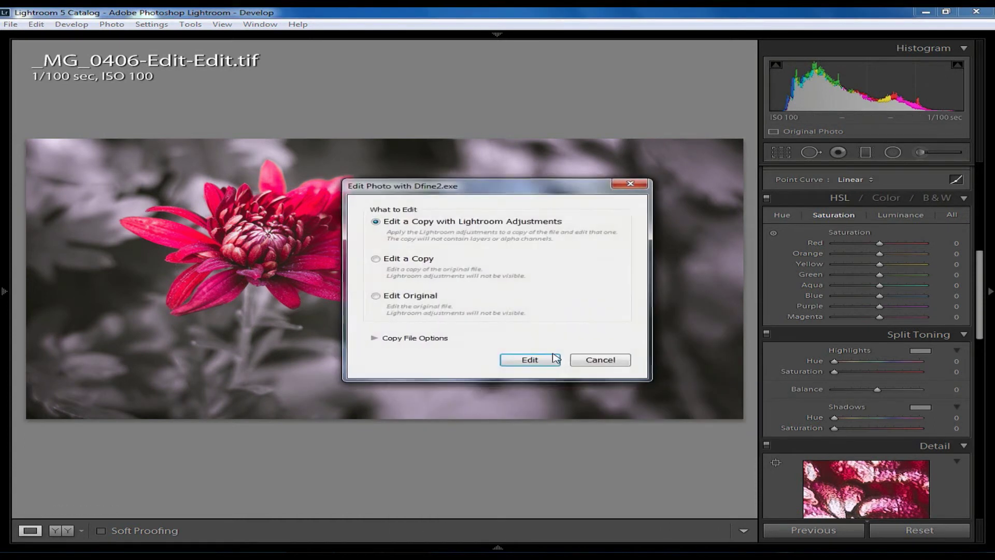
pyautogui.click(418, 297)
pyautogui.click(516, 360)
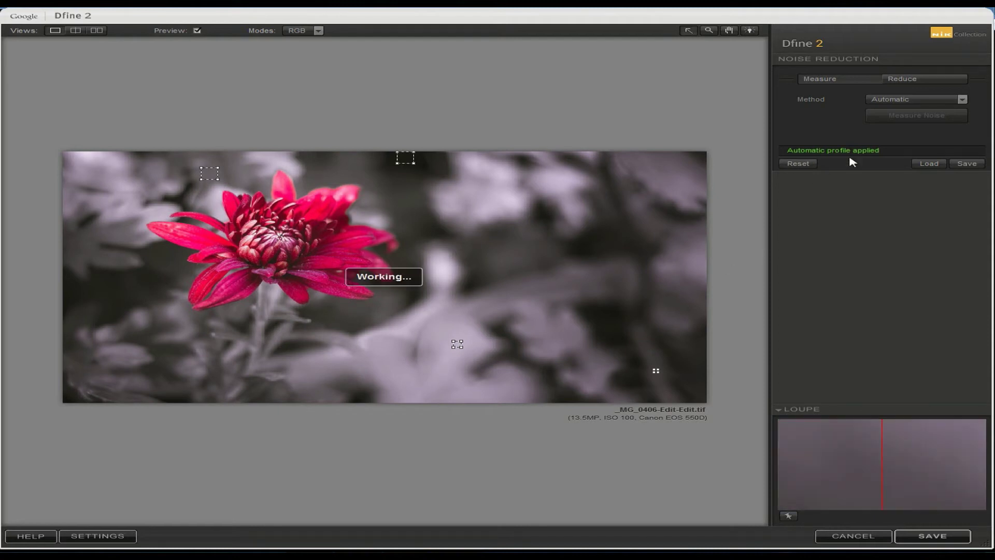
# Switch Dfine noise measurement to Manual and mark background sample areas.
pyautogui.click(963, 100)
pyautogui.click(920, 127)
pyautogui.click(888, 116)
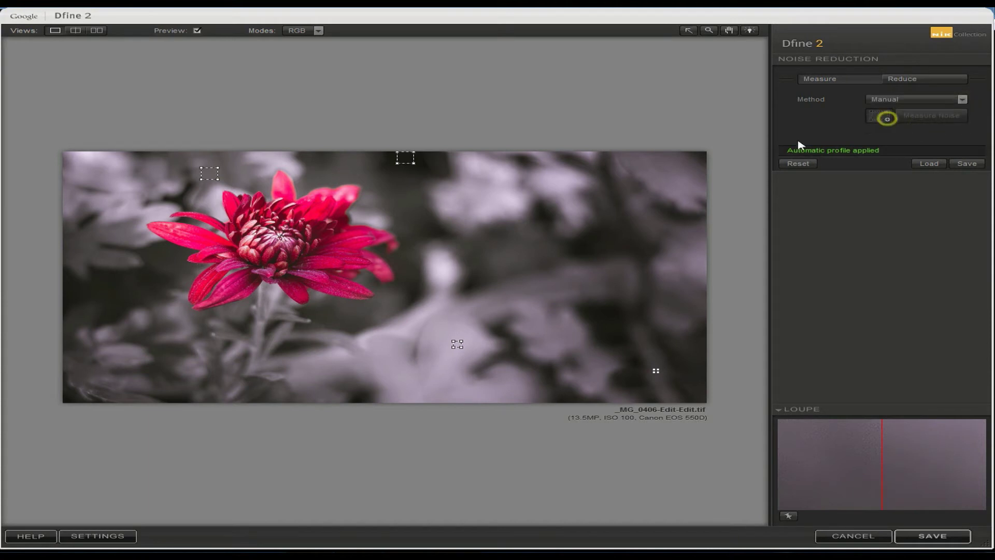
pyautogui.moveTo(362, 237); pyautogui.dragTo(331, 263)
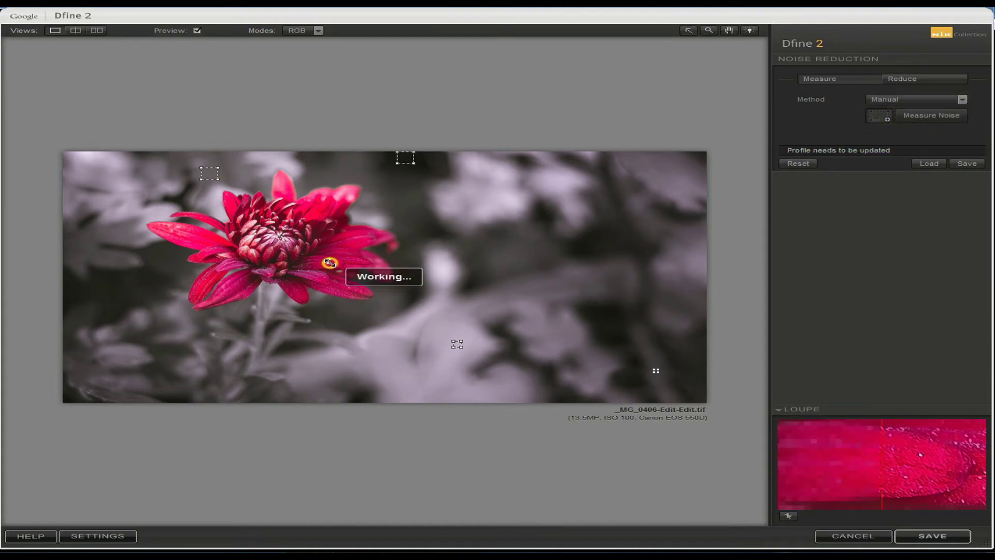
pyautogui.click(883, 119)
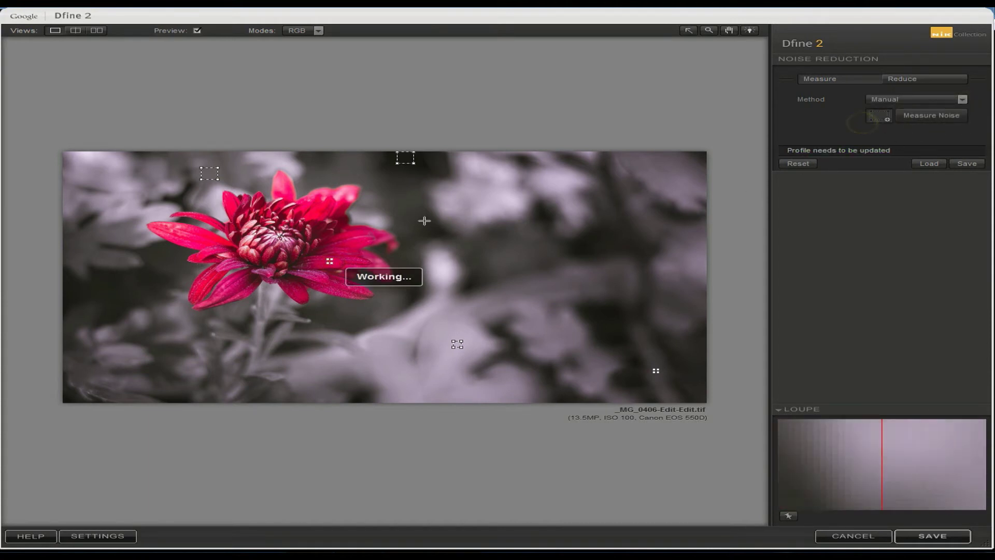
pyautogui.click(350, 237)
# Add lower-background and petal noise samples, then save to Lightroom.
pyautogui.click(880, 116)
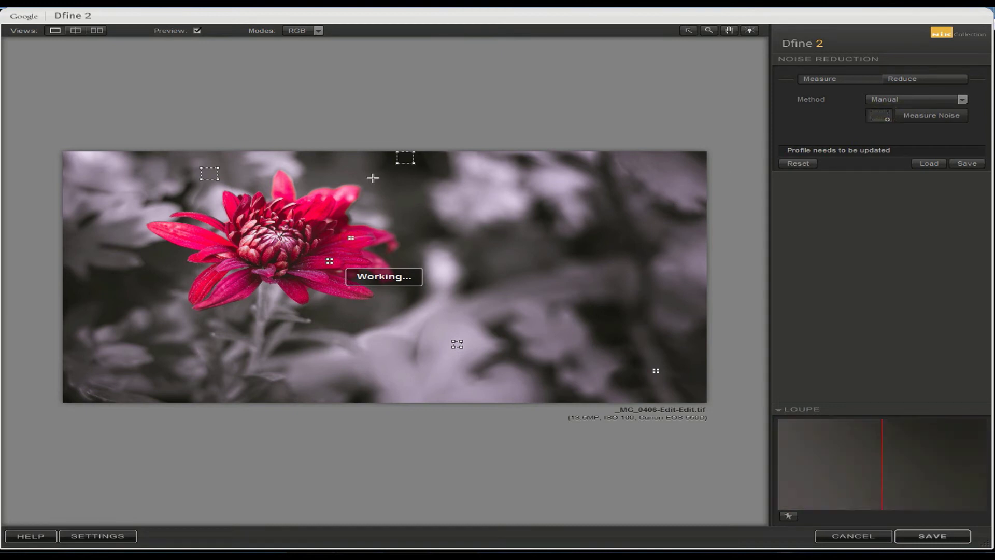
pyautogui.click(881, 117)
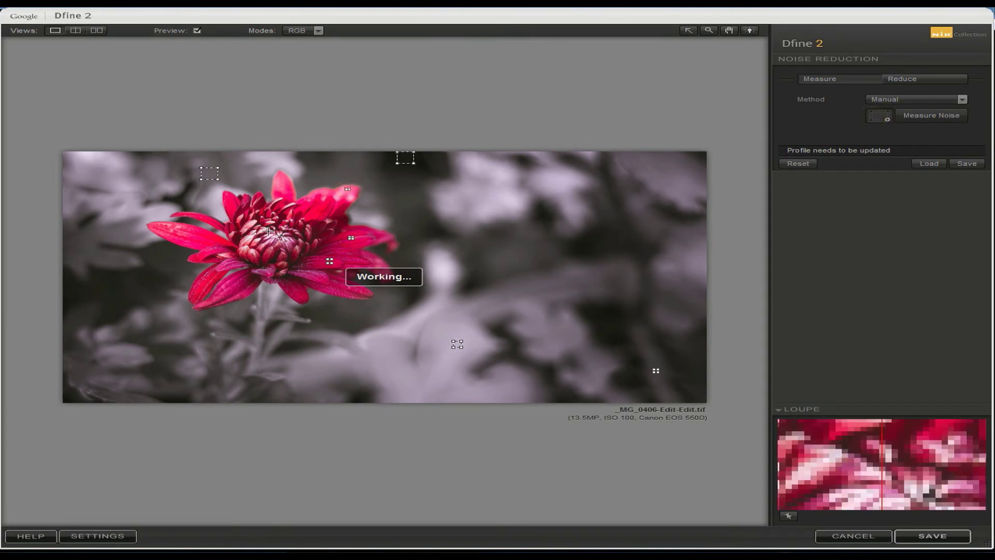
pyautogui.click(245, 237)
pyautogui.click(877, 116)
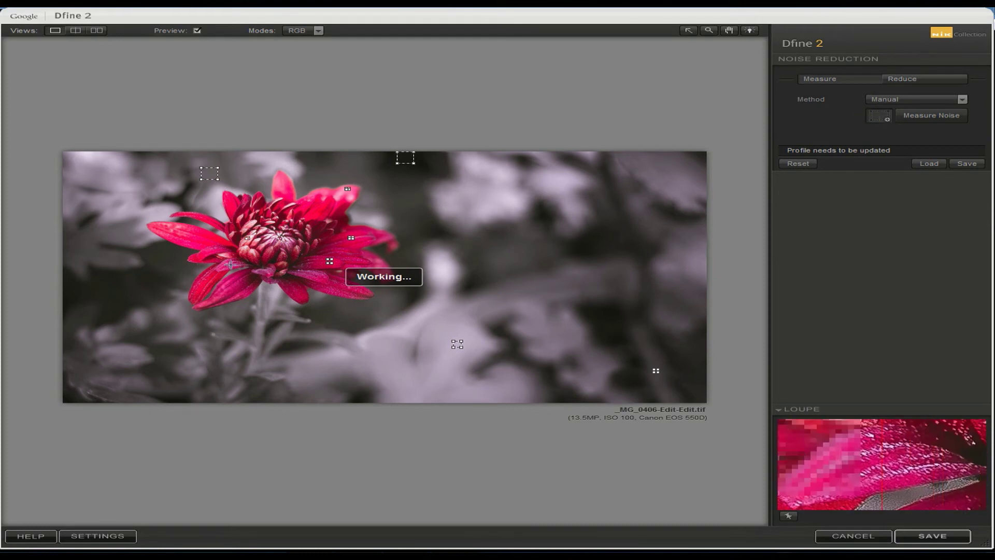
pyautogui.click(264, 271)
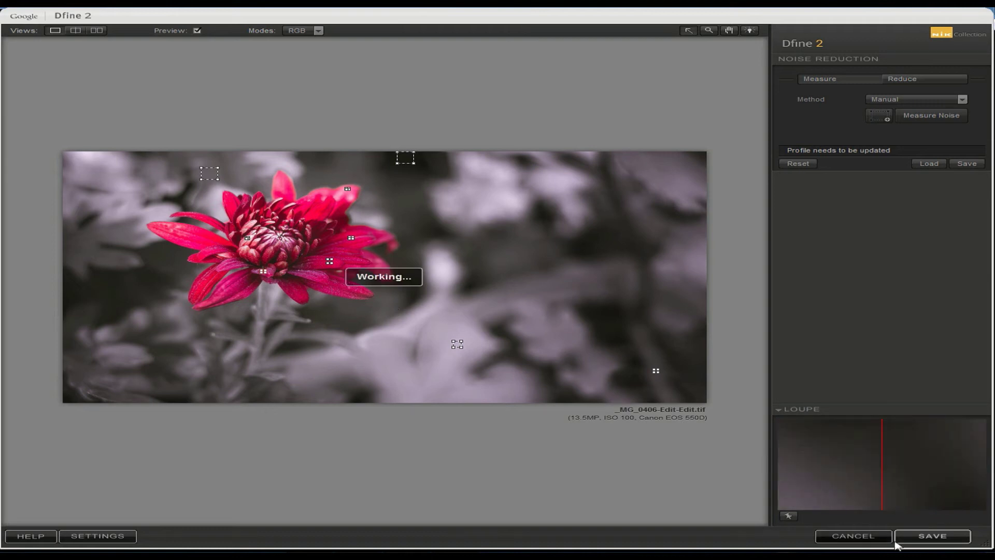
pyautogui.click(912, 537)
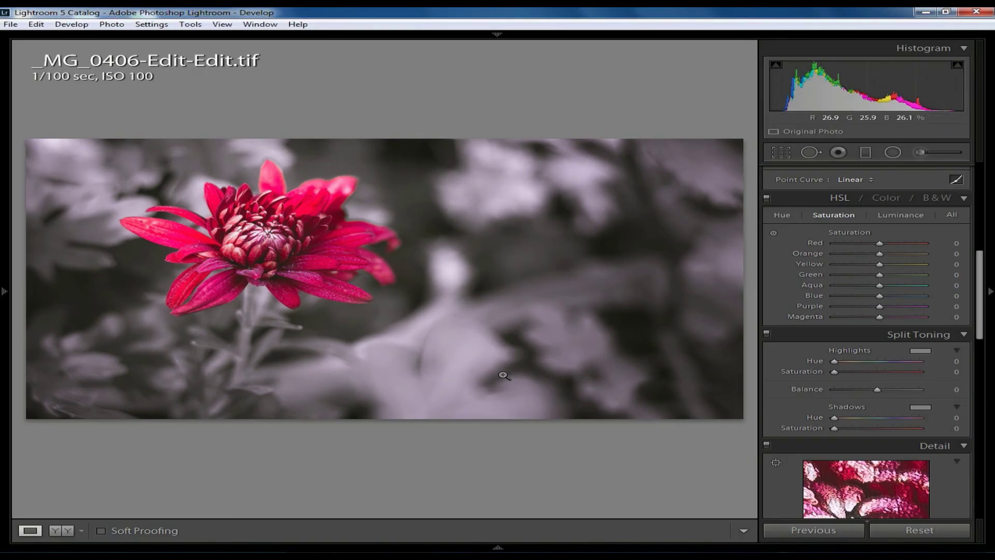
# Export _MG_0406-Edit-Edit.tif with the HD preset, confirming the destination folder.
pyautogui.rightClick(504, 376)
pyautogui.moveTo(584, 304)
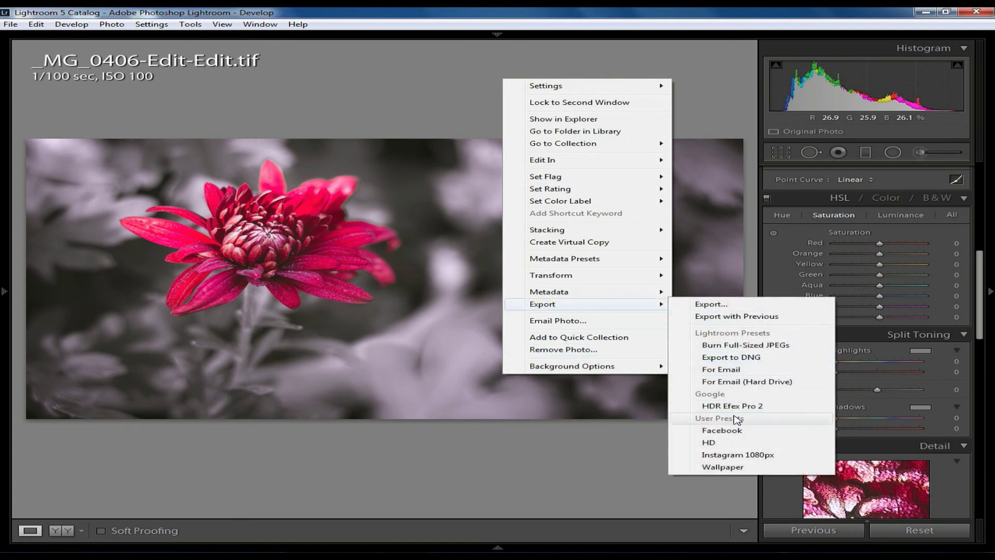
pyautogui.click(728, 444)
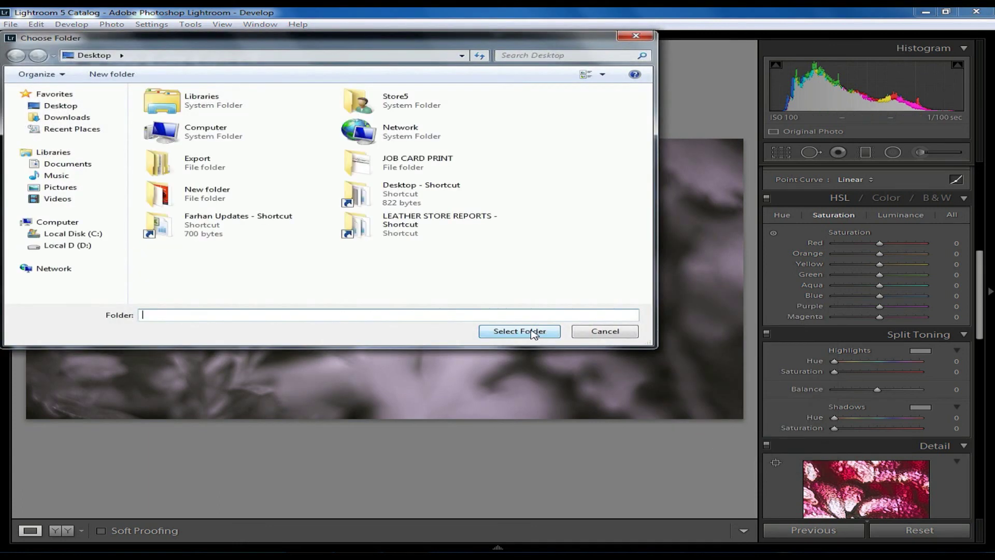
pyautogui.click(534, 332)
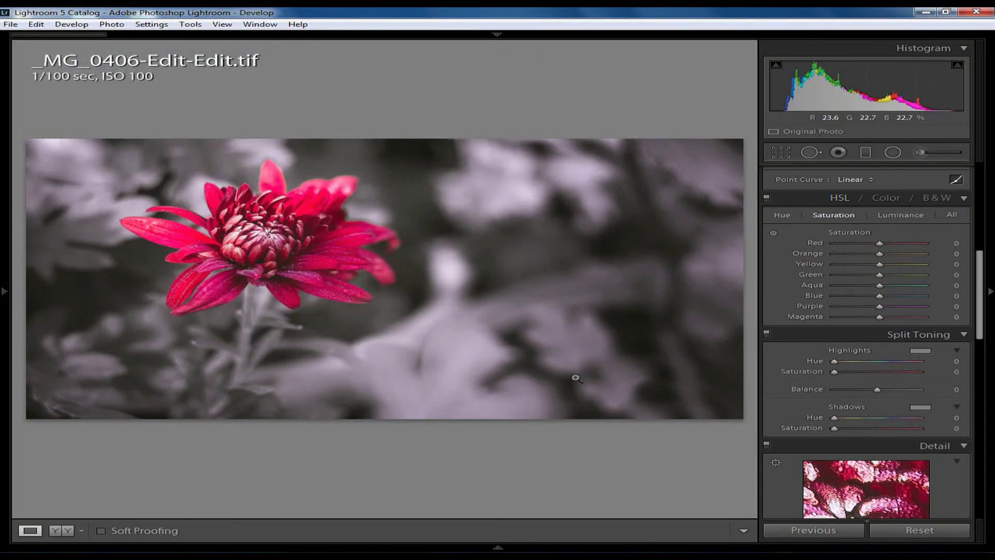